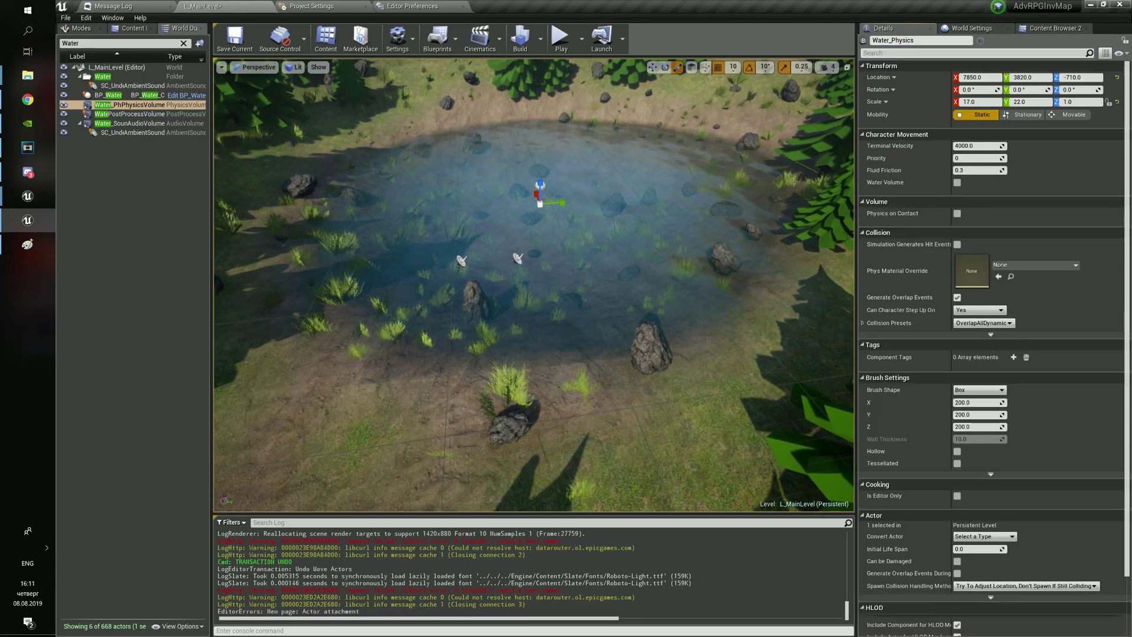
# - Enable the Water Volume option on the Water_Physics volume
pyautogui.click(957, 182)
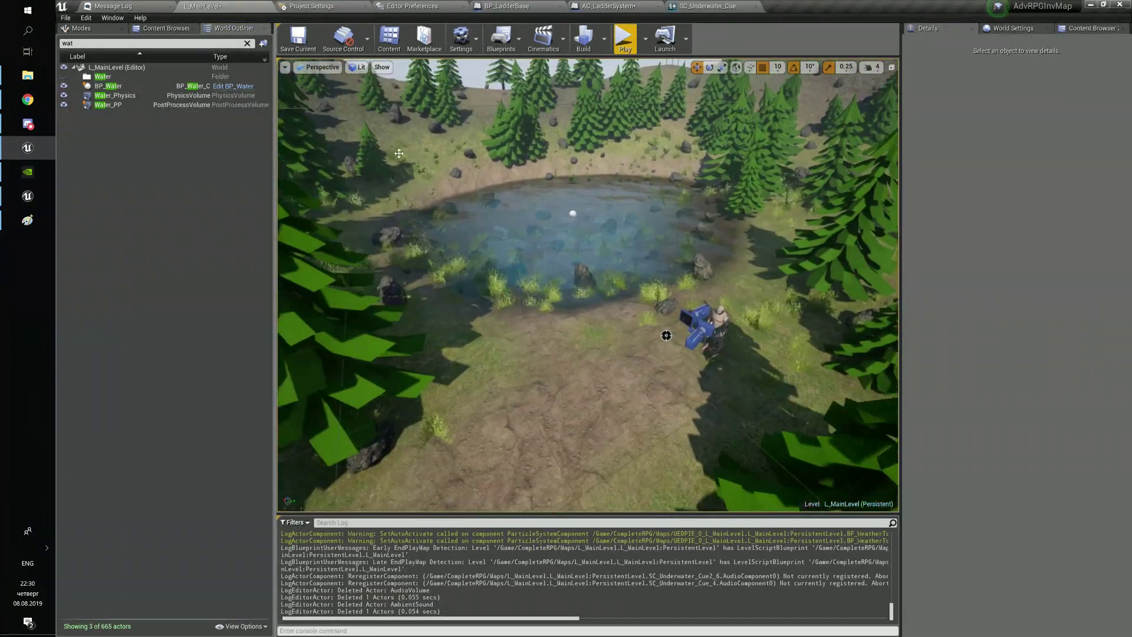
# - Place an Audio Volume in the pond and scale it to 12.25 in X, 17.0 in Y and 2.25 in Z
pyautogui.click(81, 29)
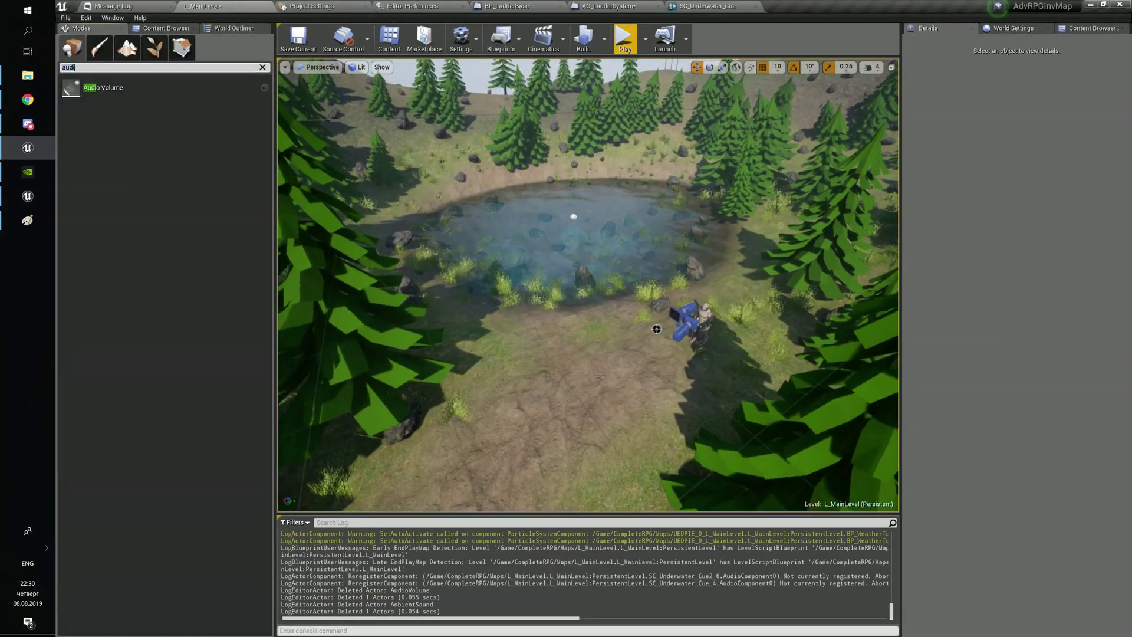
pyautogui.moveTo(106, 86); pyautogui.dragTo(573, 199)
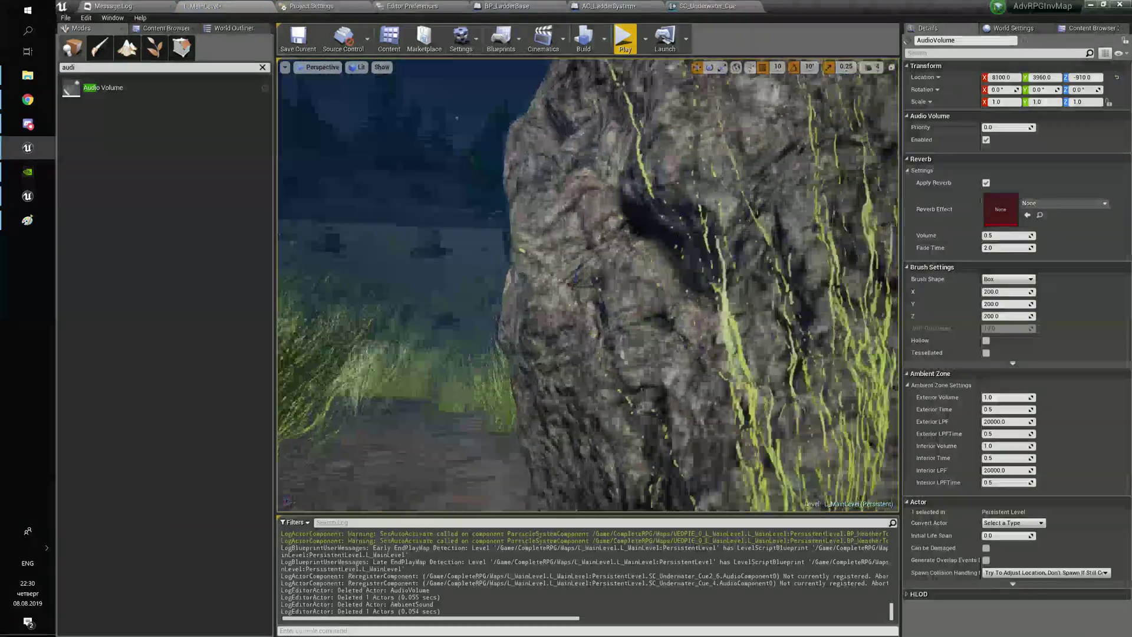
pyautogui.keyDown('alt'); pyautogui.moveTo(578, 244); pyautogui.dragTo(643, 244); pyautogui.keyUp('alt')
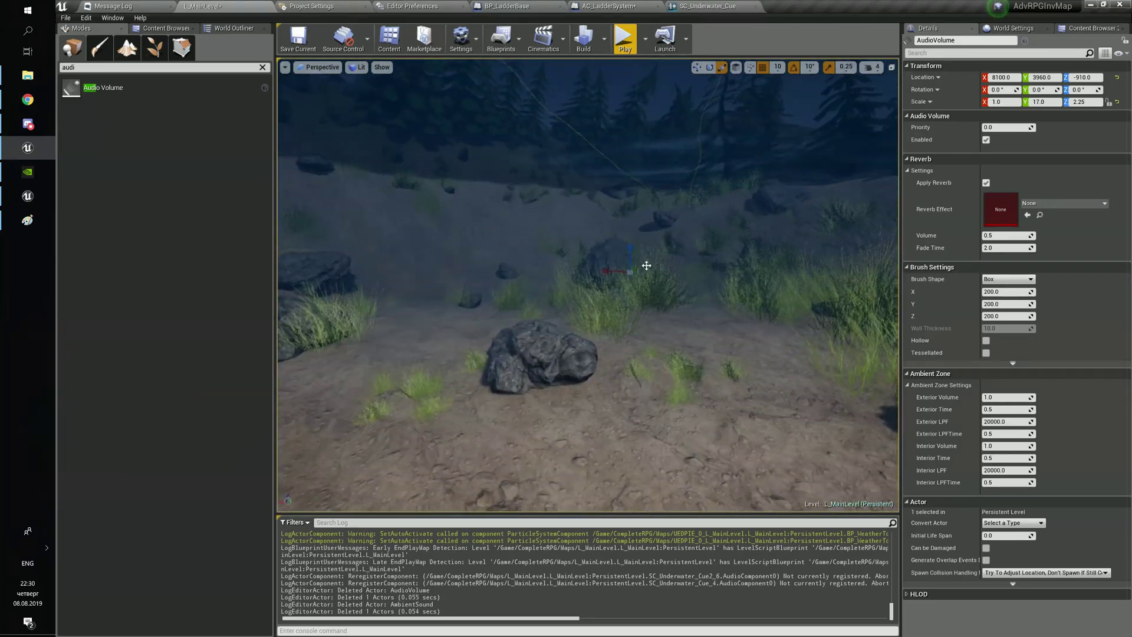
pyautogui.moveTo(604, 271); pyautogui.dragTo(590, 289, button='right')
pyautogui.moveTo(579, 289); pyautogui.dragTo(558, 287)
pyautogui.moveTo(558, 288); pyautogui.dragTo(566, 307, button='right')
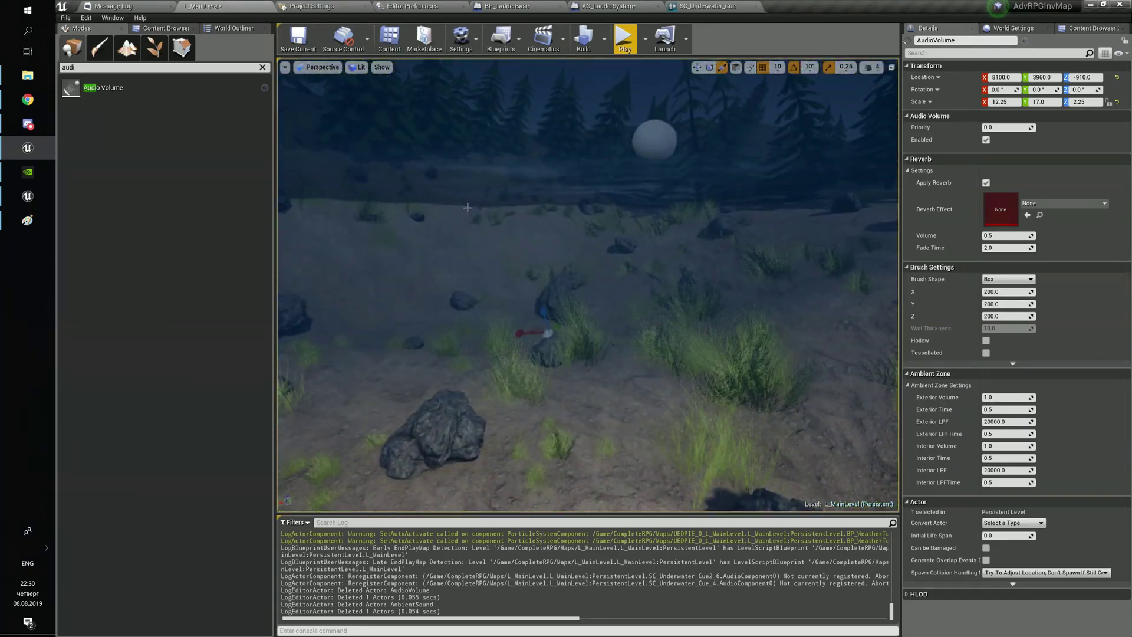
# - Place the SC_Underwater_Cue sound in the pond near the audio volume and raise it to a Z location of -800
pyautogui.click(224, 28)
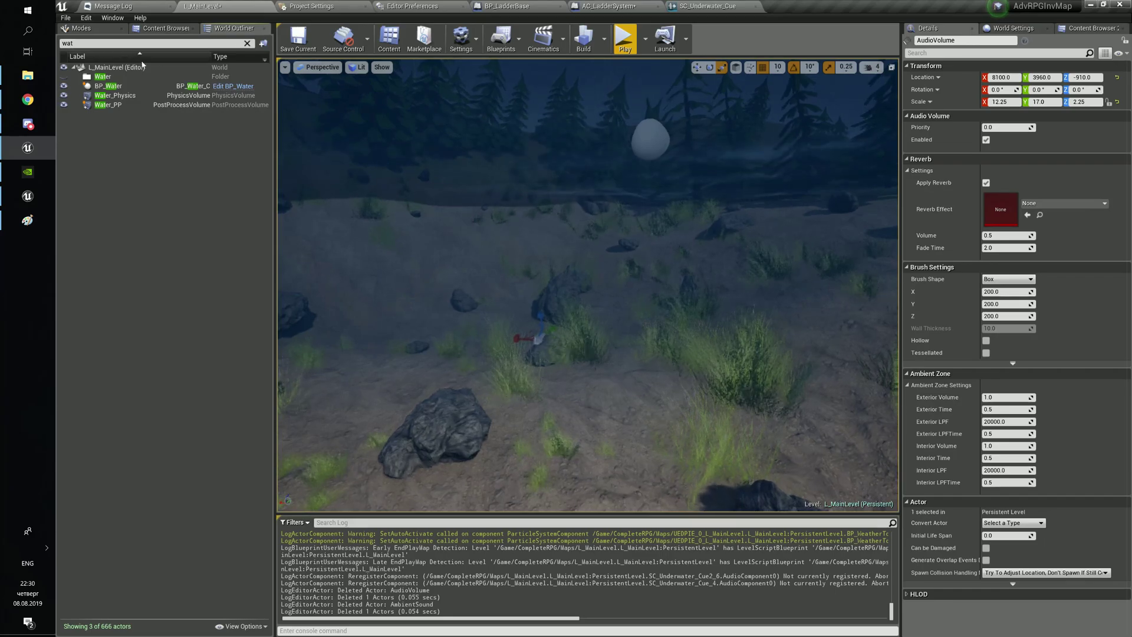
pyautogui.click(153, 29)
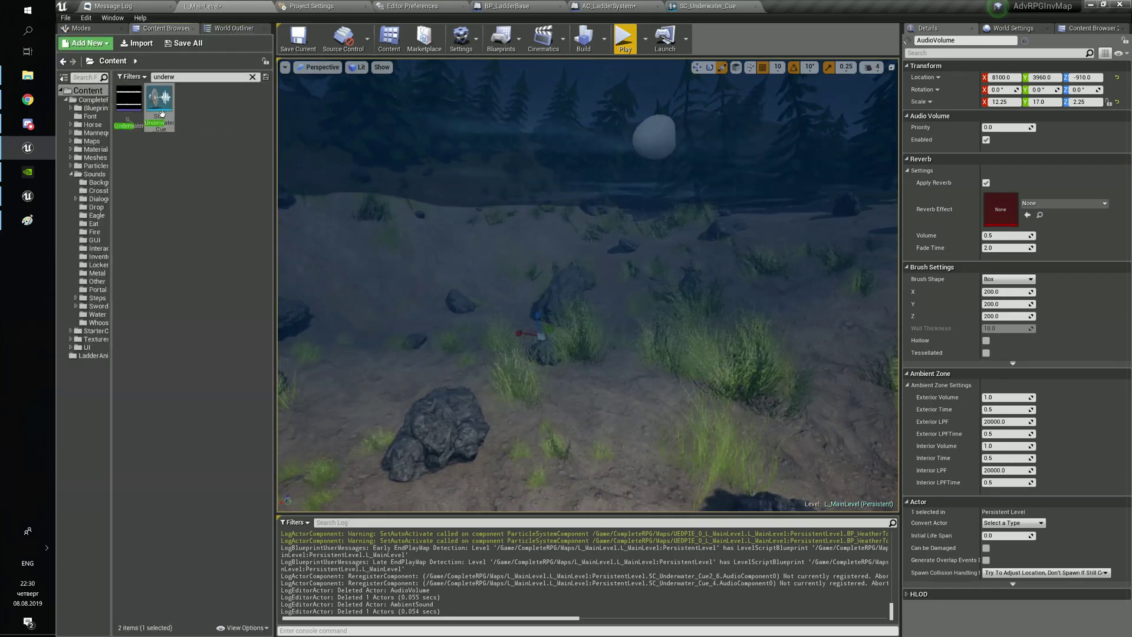
pyautogui.moveTo(162, 114); pyautogui.dragTo(527, 322)
pyautogui.moveTo(567, 354); pyautogui.dragTo(575, 326)
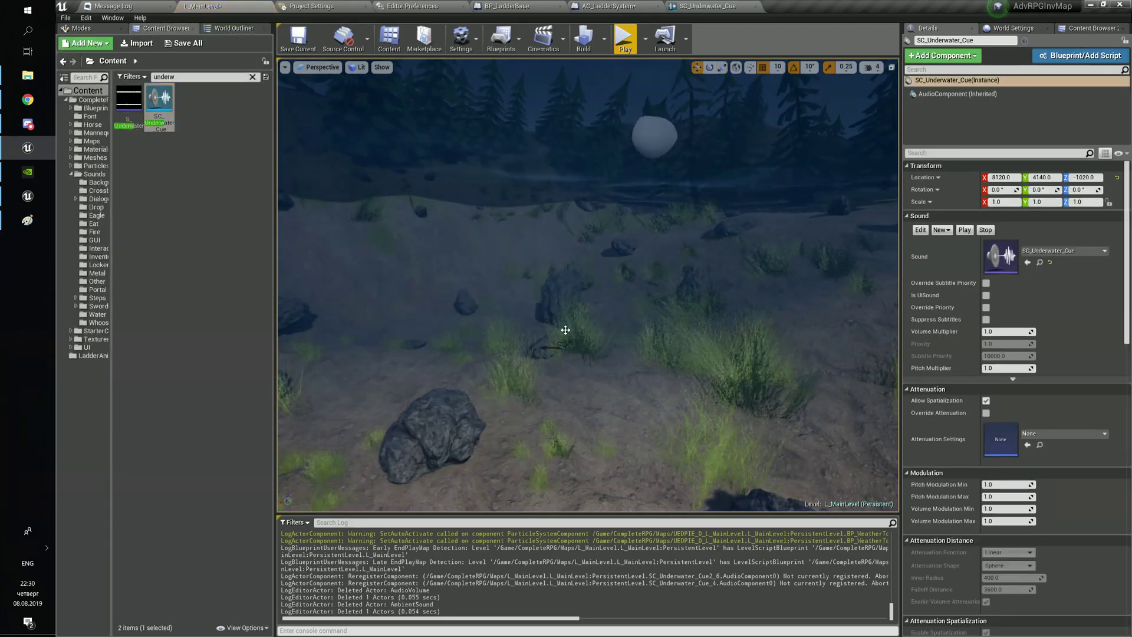
# - Find the new audio volume among the level's actors and rename it Water
pyautogui.click(227, 29)
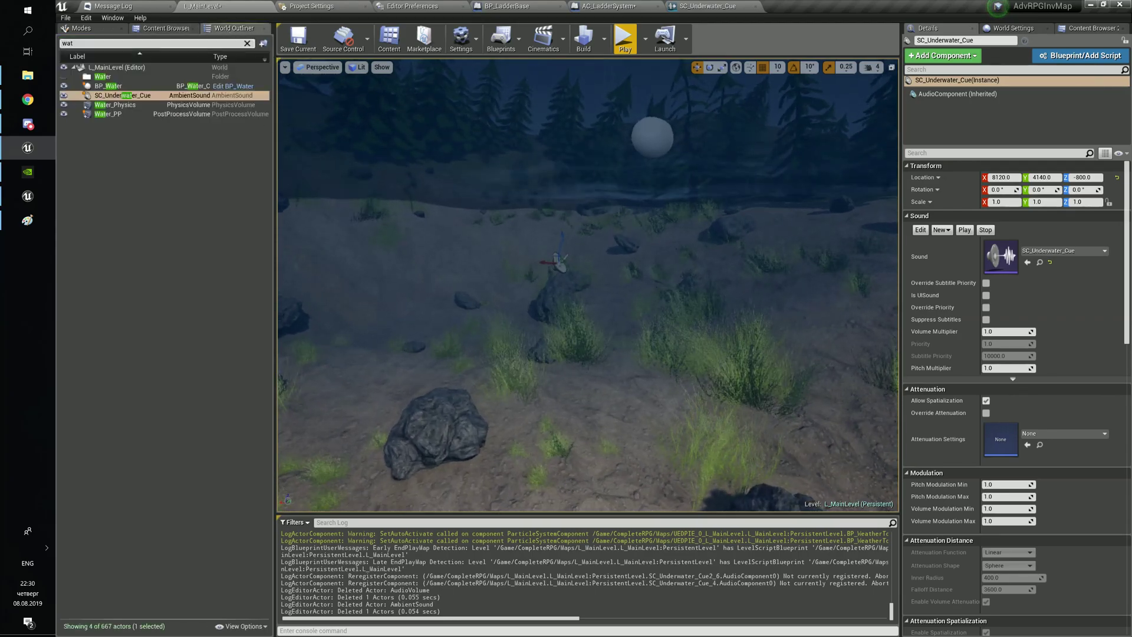
pyautogui.doubleClick(129, 95)
pyautogui.click(111, 43)
pyautogui.write('au')
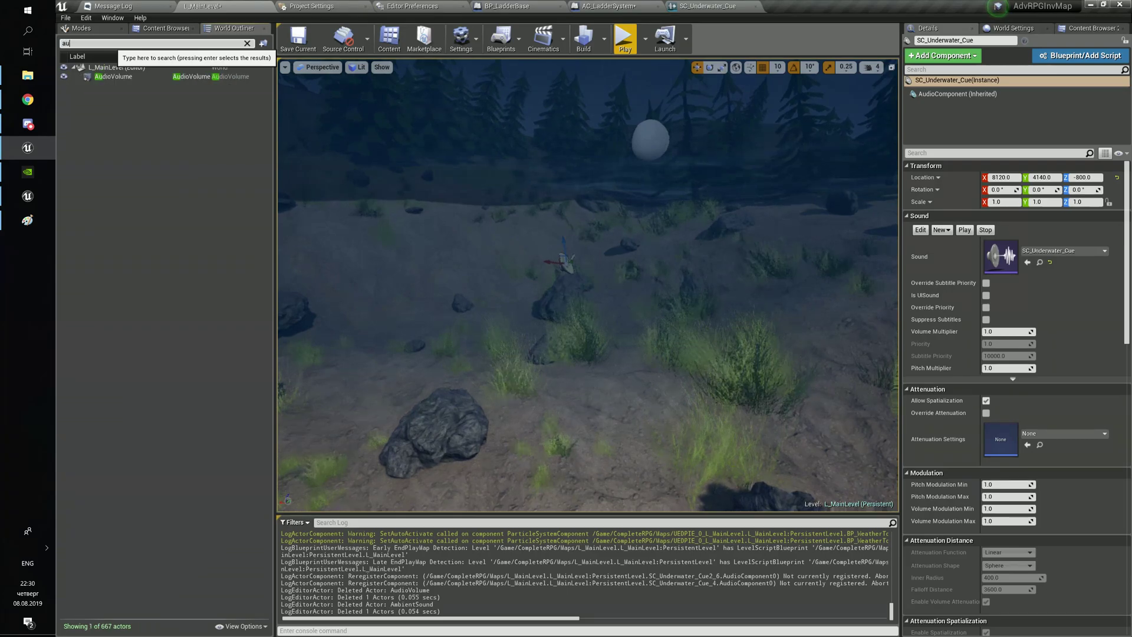
pyautogui.click(124, 77)
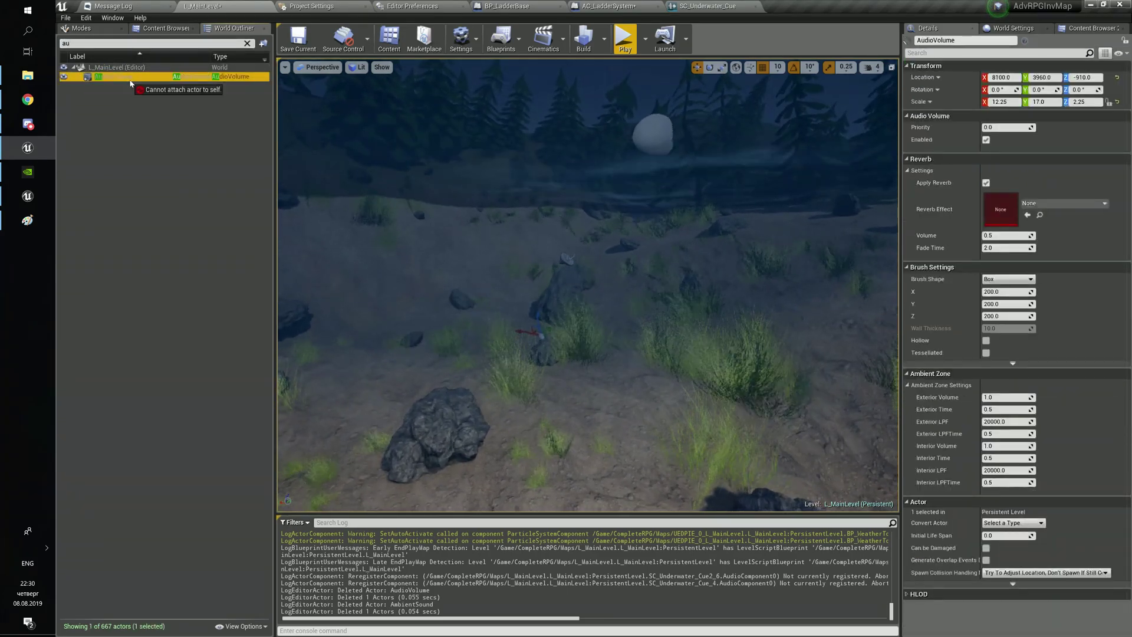
pyautogui.moveTo(130, 81); pyautogui.dragTo(130, 79)
pyautogui.write('Water')
pyautogui.press('Return')
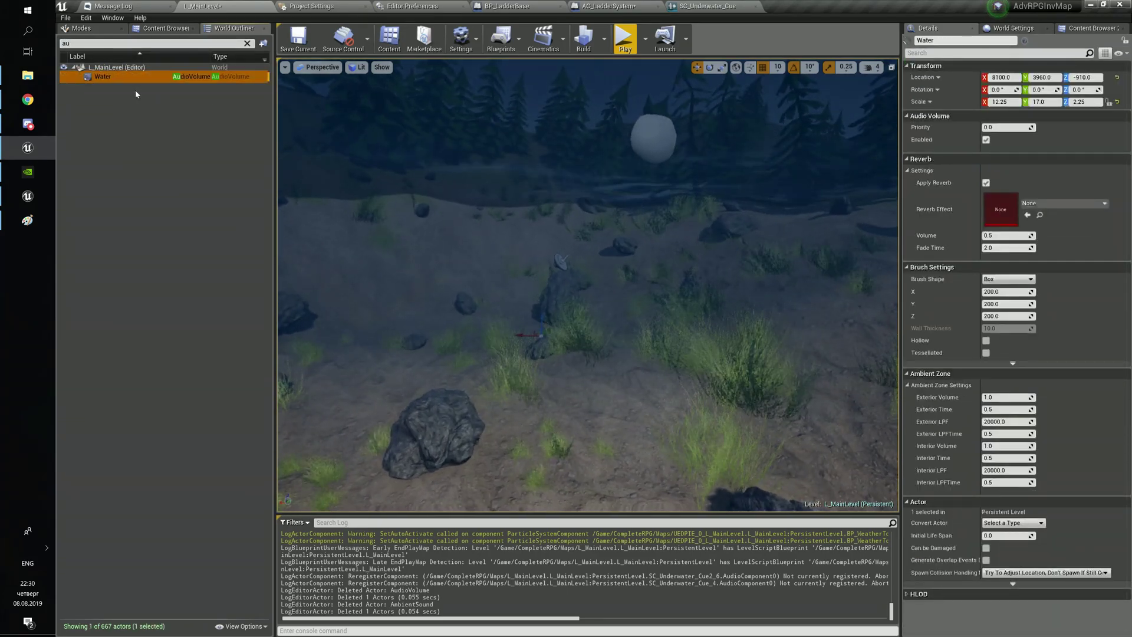
# - Filter the level's actors by "wat" and attach SC_Underwater_Cue to the Water audio volume
pyautogui.click(130, 44)
pyautogui.write('wat')
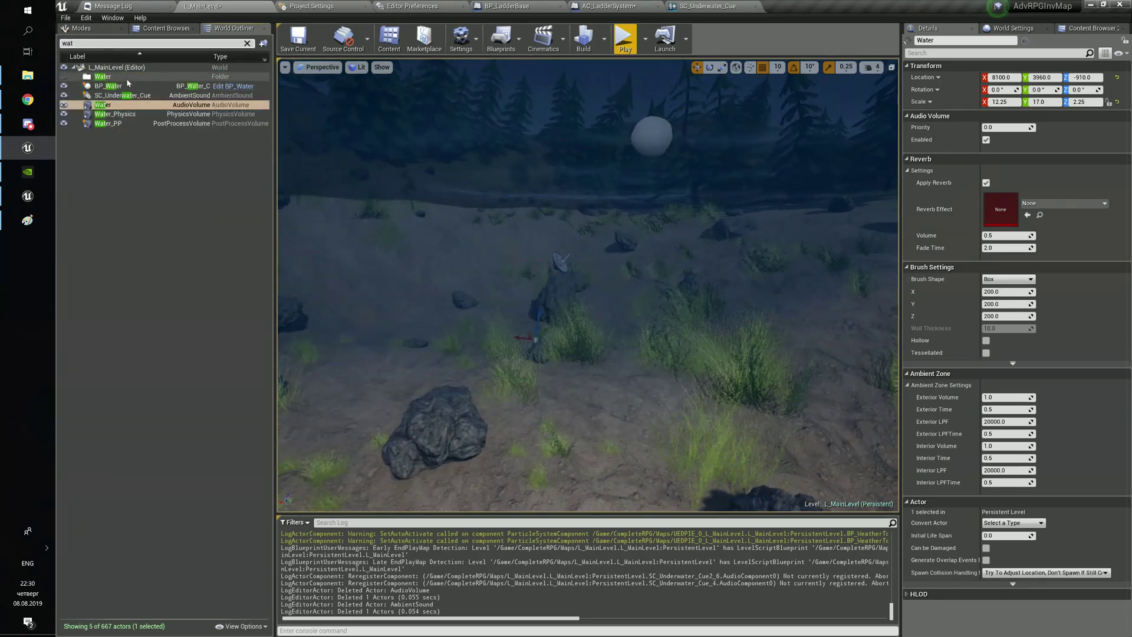
pyautogui.click(112, 96)
pyautogui.moveTo(114, 97); pyautogui.dragTo(115, 105)
pyautogui.click(120, 97)
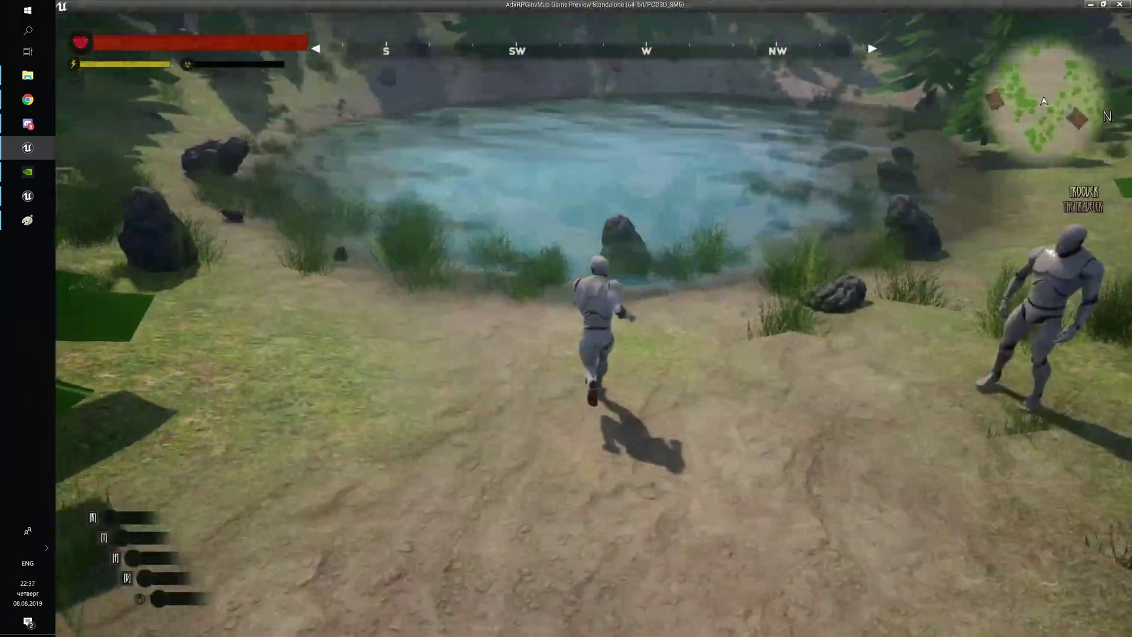
# - Test the water in the standalone game preview by running into the pond and swimming across to the far bank
pyautogui.press('w')
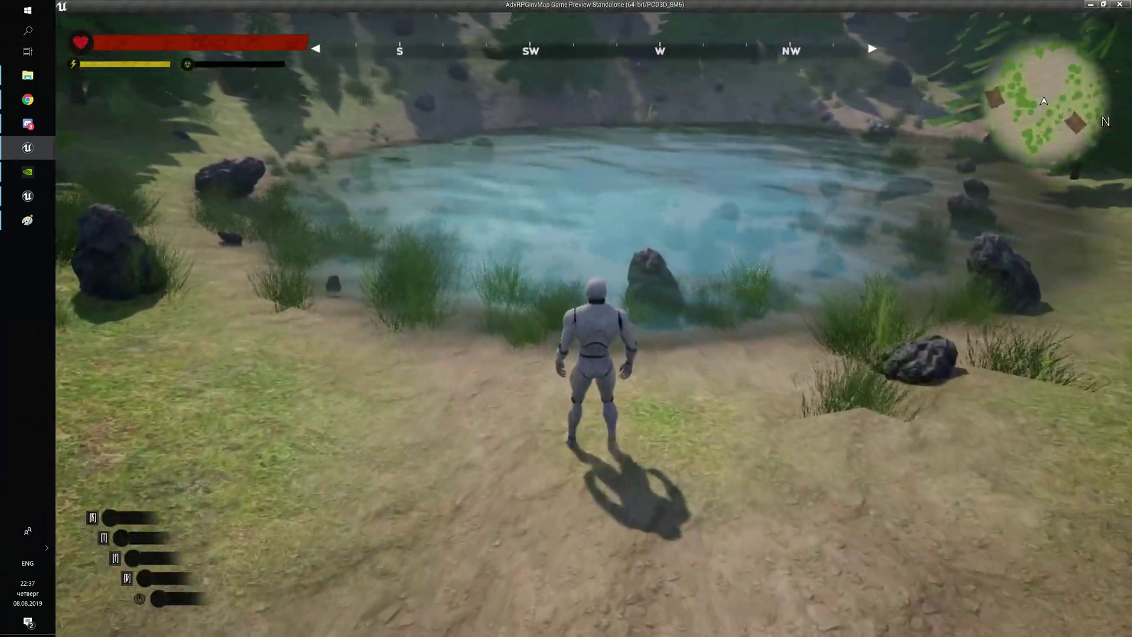
pyautogui.press('w')
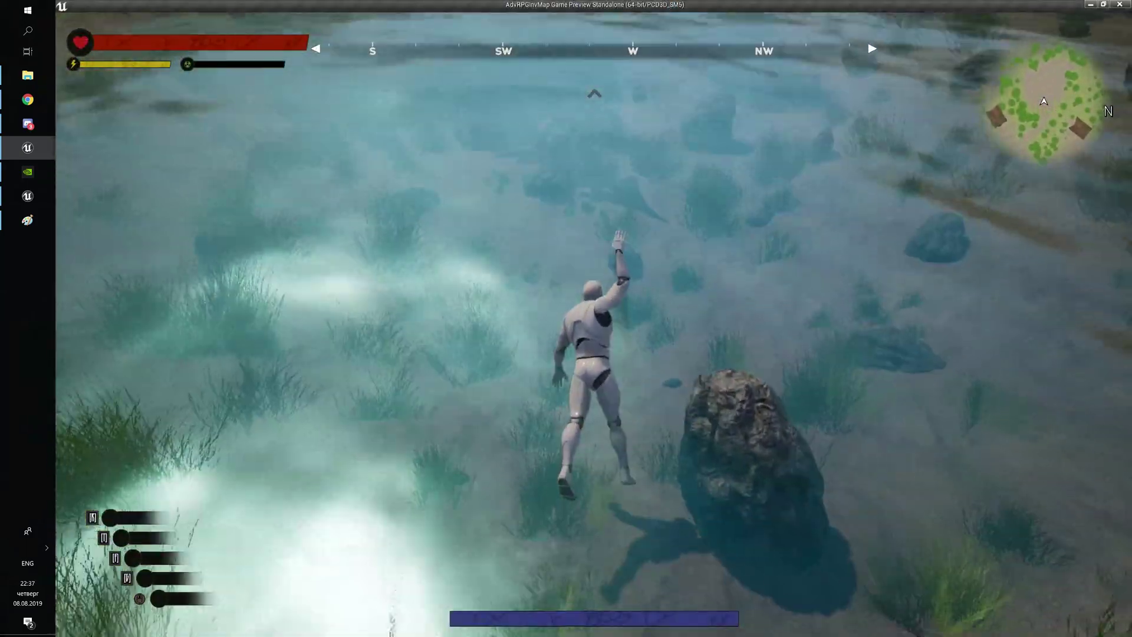
pyautogui.press('w')
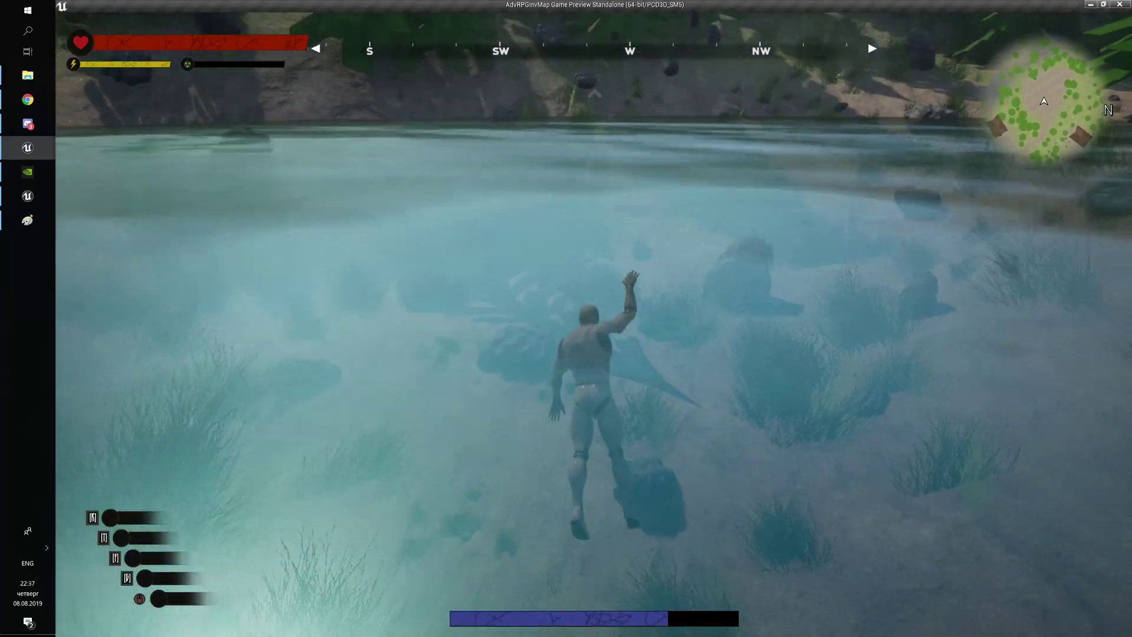
pyautogui.press('w')
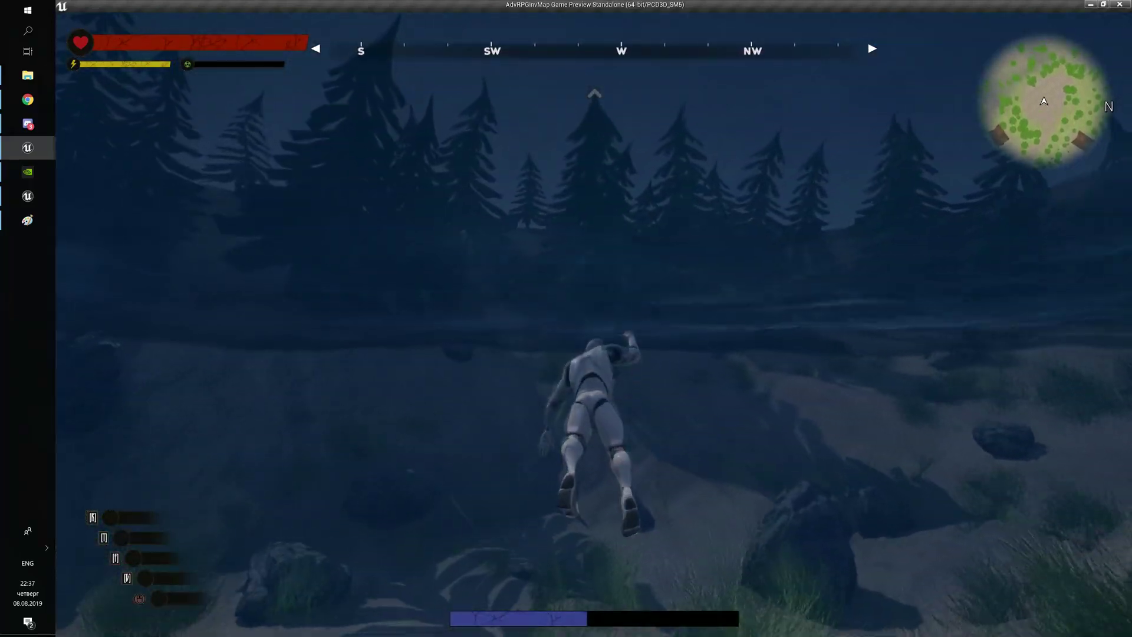
pyautogui.press('w')
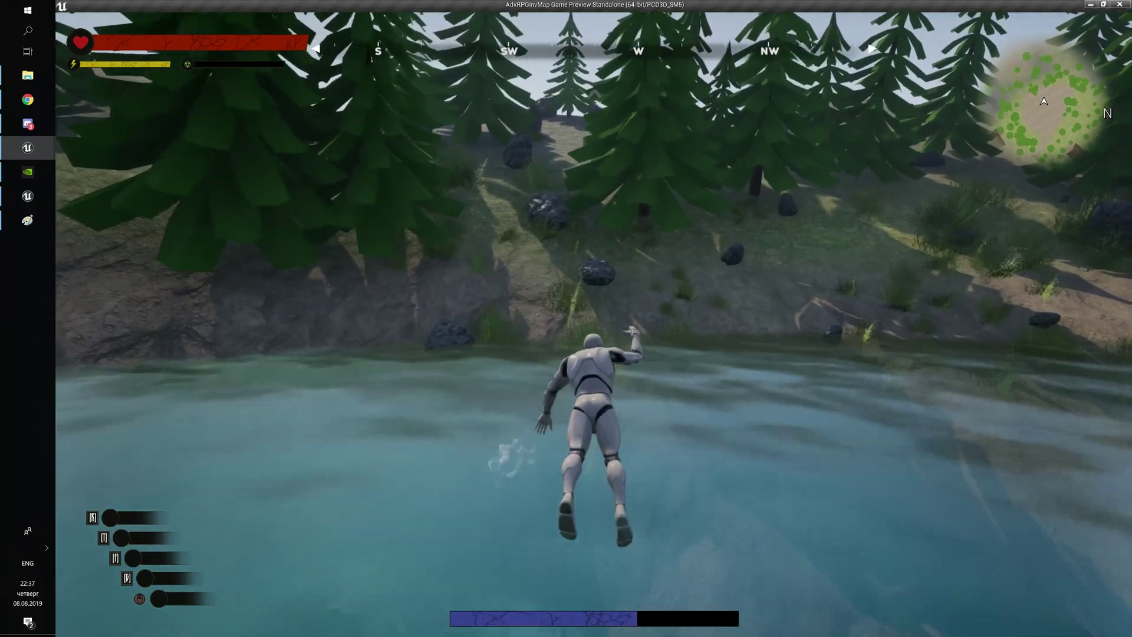
pyautogui.press('w')
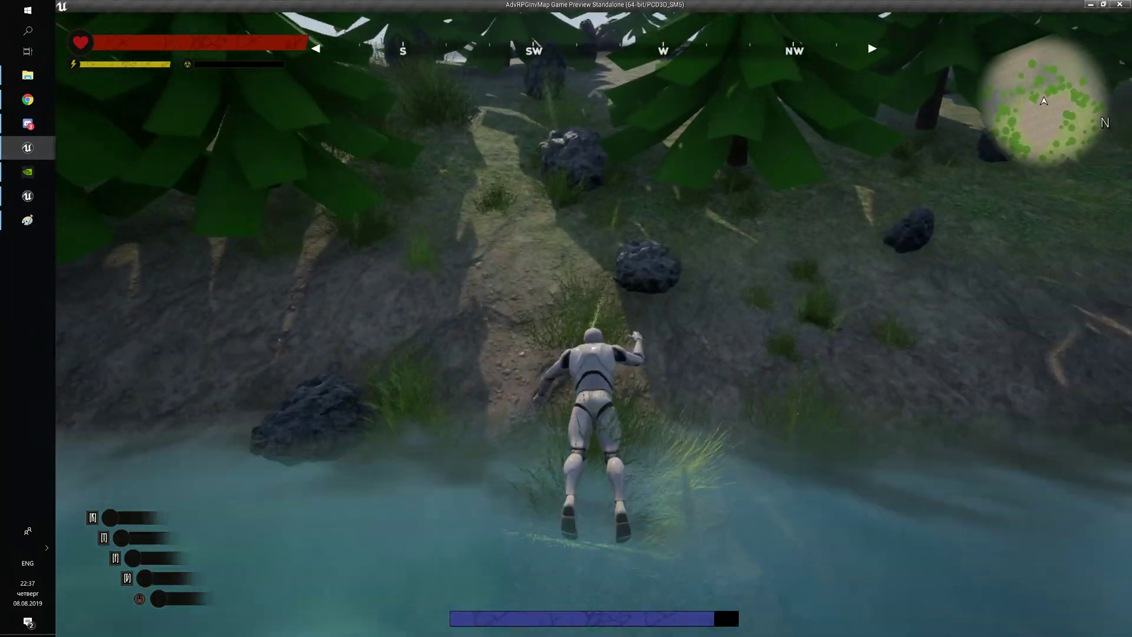
pyautogui.press('w')
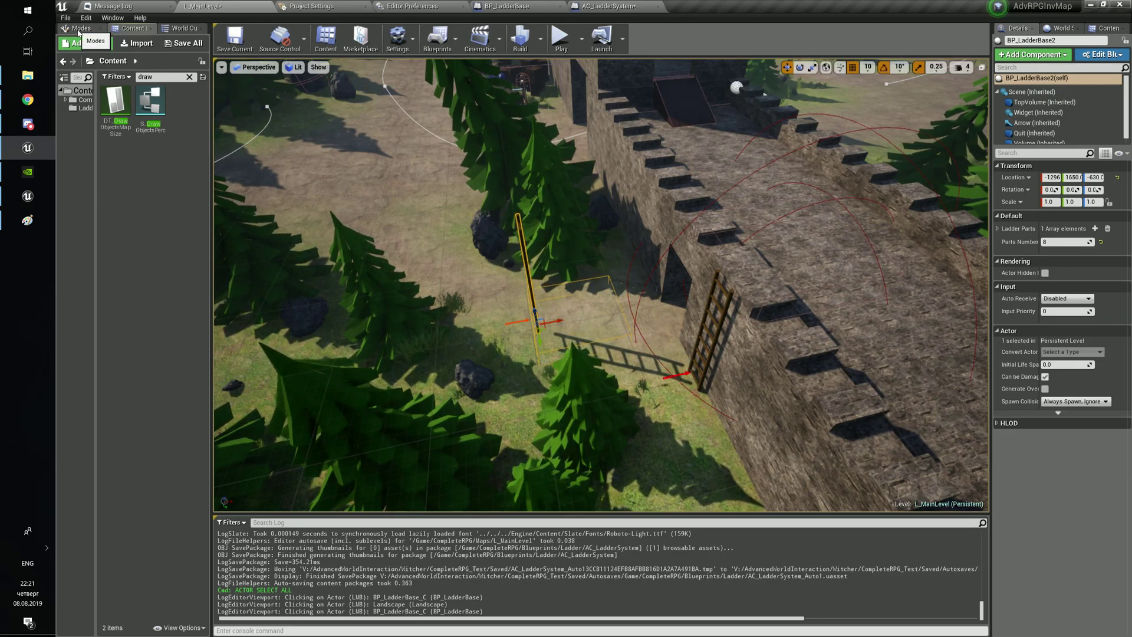
# - Place a basic Cube beside the upper end of the free-standing ladder near the castle wall
pyautogui.click(78, 29)
pyautogui.moveTo(129, 209); pyautogui.dragTo(559, 313)
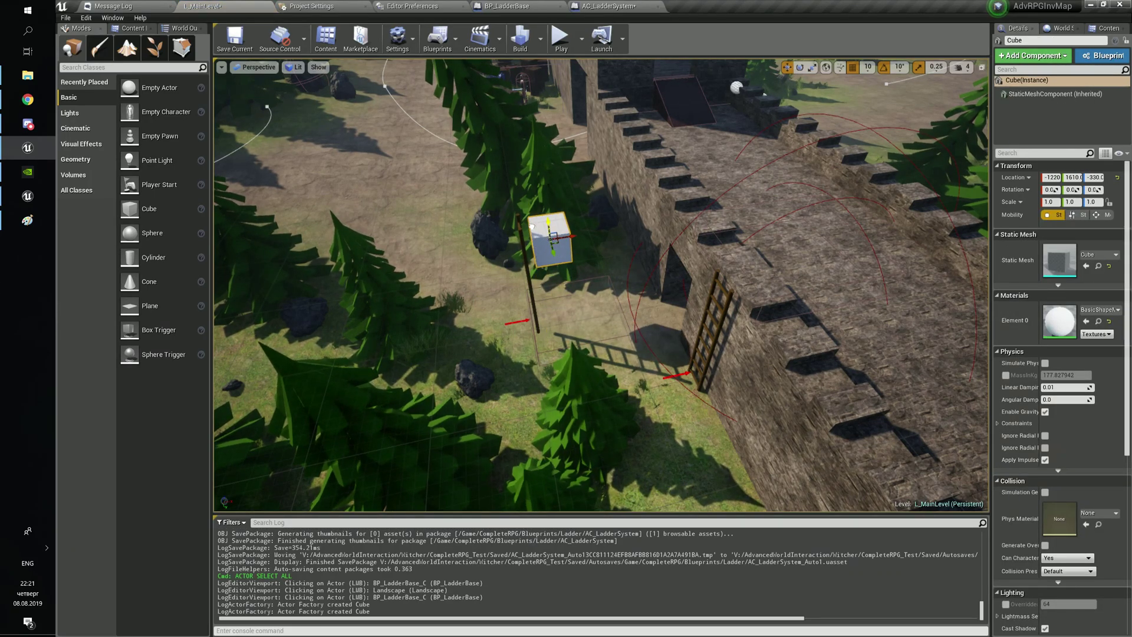
pyautogui.press('w')
pyautogui.moveTo(530, 239); pyautogui.dragTo(552, 242, button='right')
# - Position the free-standing BP_LadderBase2 ladder directly against the side of the cube
pyautogui.click(556, 289)
pyautogui.click(567, 351)
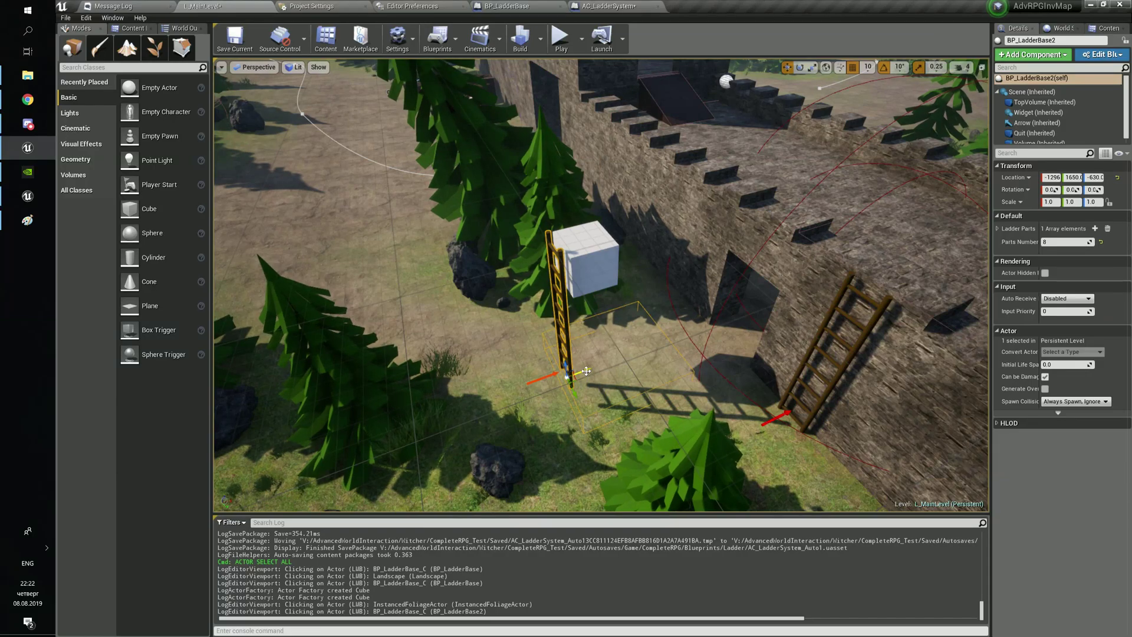
pyautogui.press('w')
pyautogui.moveTo(601, 360); pyautogui.dragTo(594, 356, button='right')
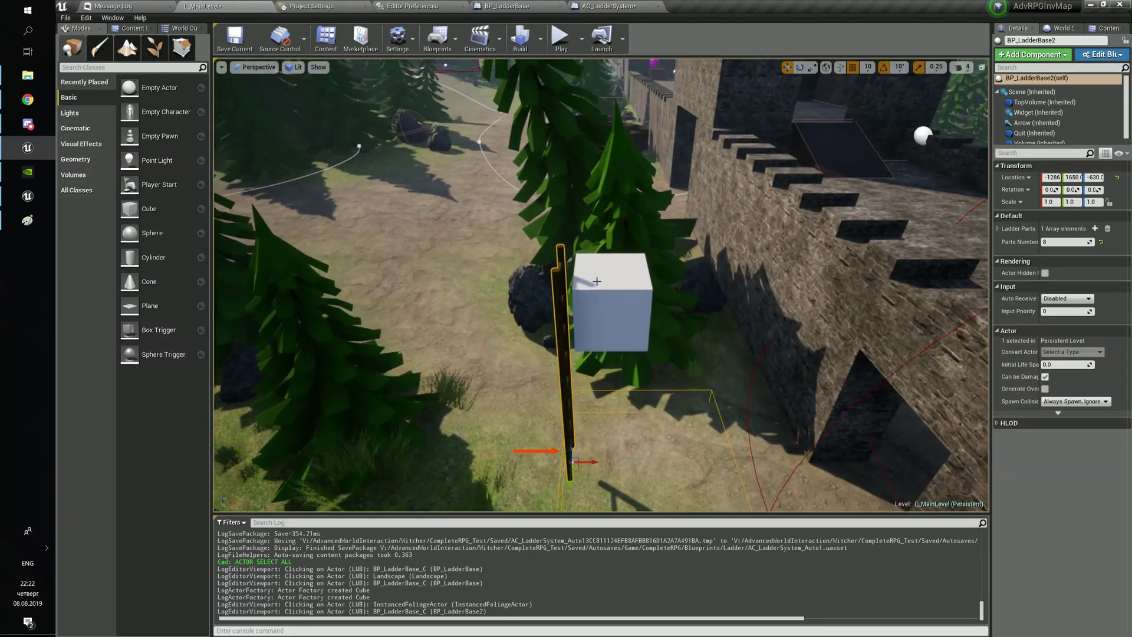
pyautogui.click(589, 279)
pyautogui.moveTo(589, 279); pyautogui.dragTo(465, 337, button='right')
pyautogui.press('s')
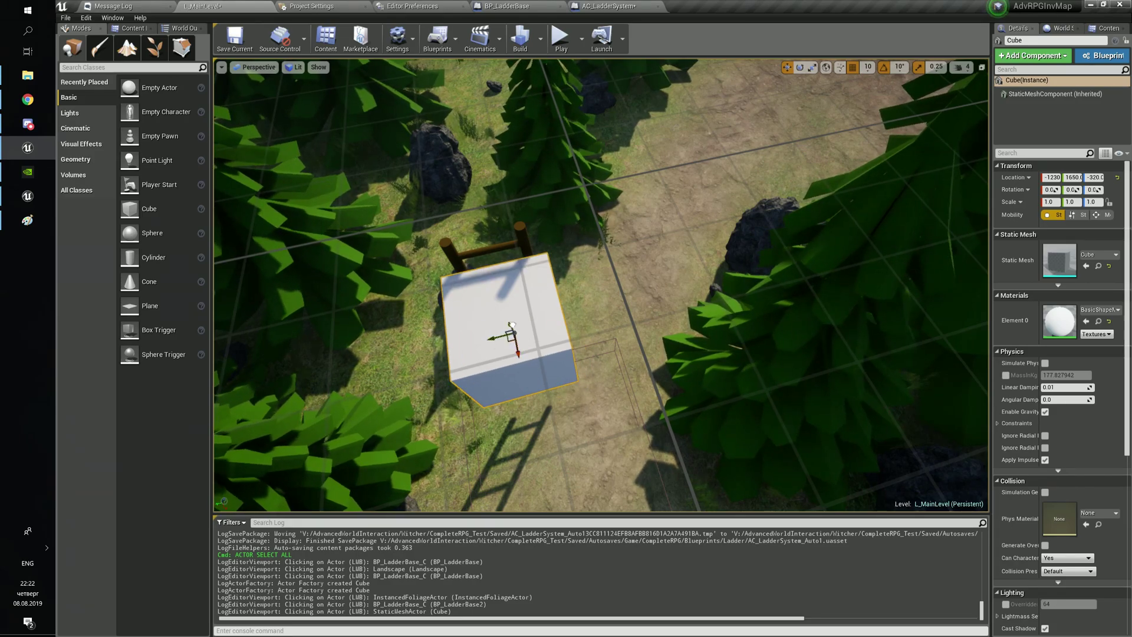
pyautogui.moveTo(465, 337); pyautogui.dragTo(637, 330, button='right')
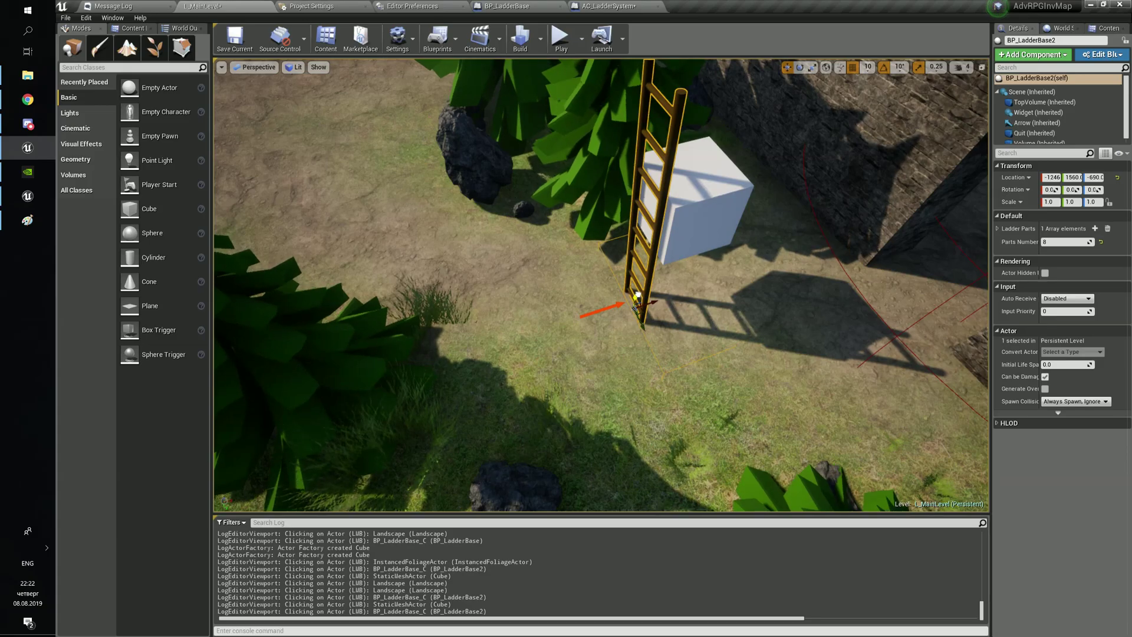
pyautogui.press('a')
pyautogui.press('s')
pyautogui.moveTo(639, 297); pyautogui.dragTo(808, 251, button='right')
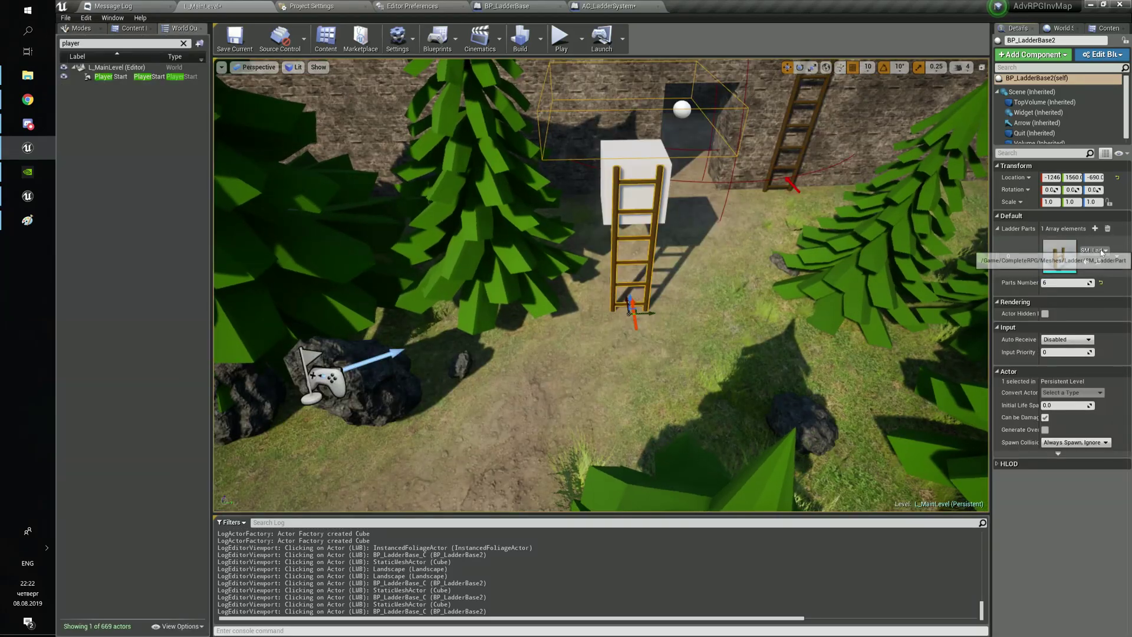
# - Add a second element to the ladder's Ladder Parts array and assign the SM_ArmorBody mesh to it
pyautogui.click(1102, 252)
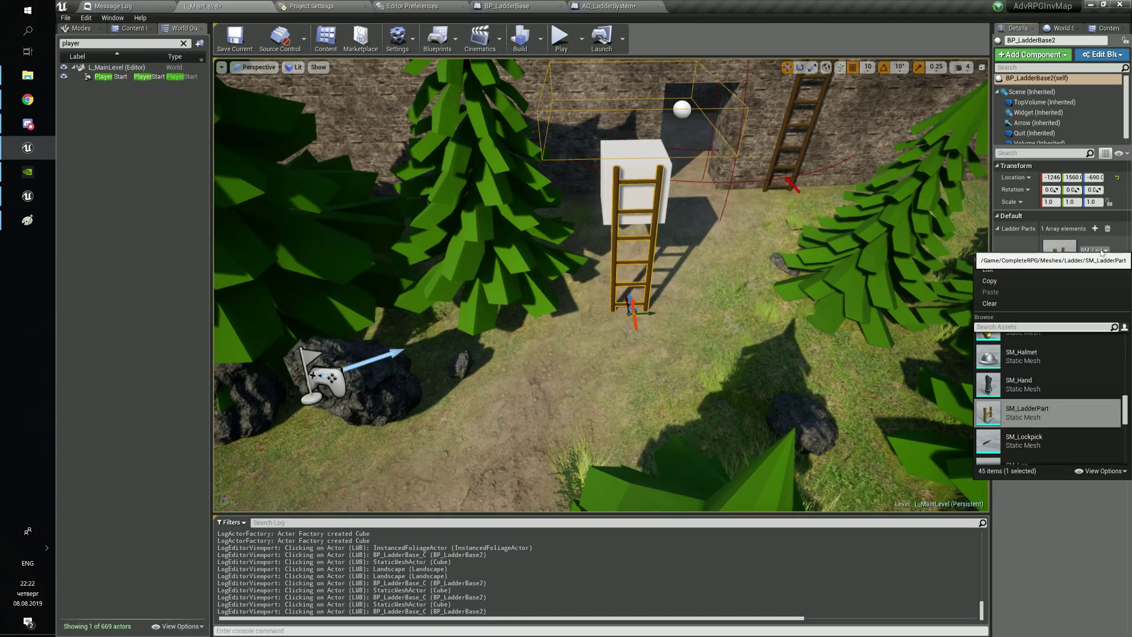
pyautogui.click(1101, 252)
pyautogui.click(1095, 229)
pyautogui.click(1090, 290)
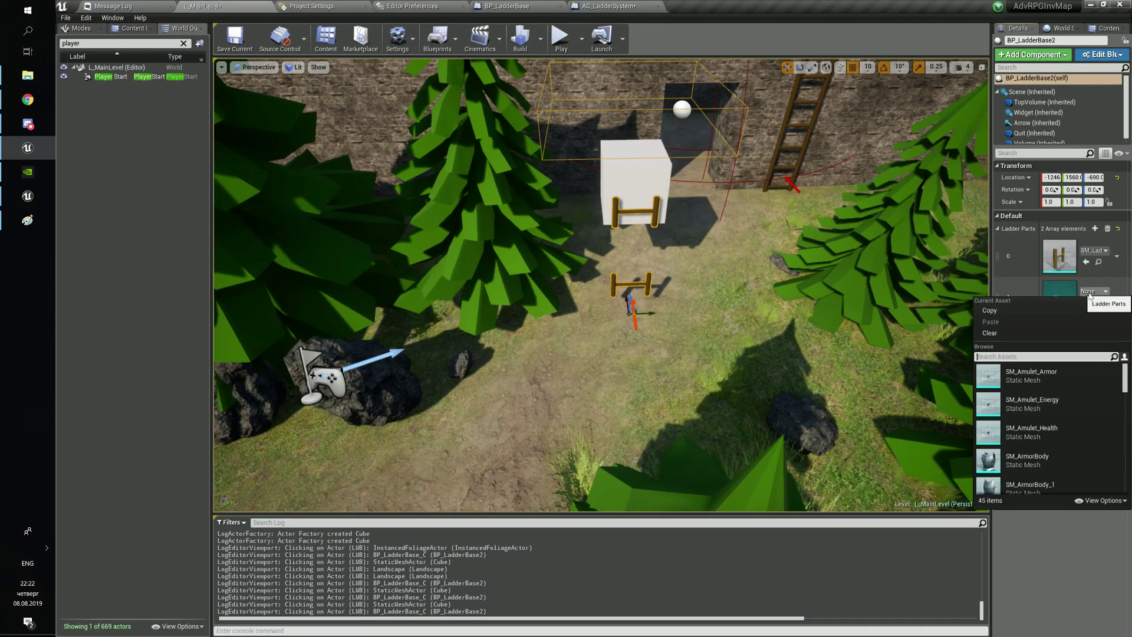
pyautogui.click(1028, 462)
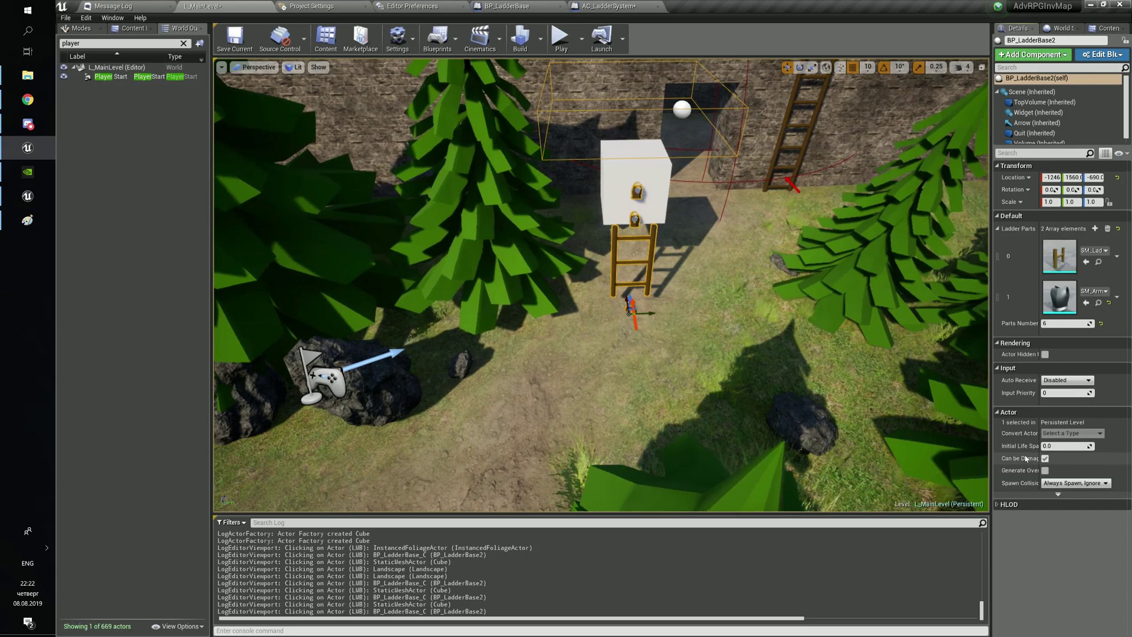
# - Change the second Ladder Parts mesh to SM_Crate
pyautogui.press('f')
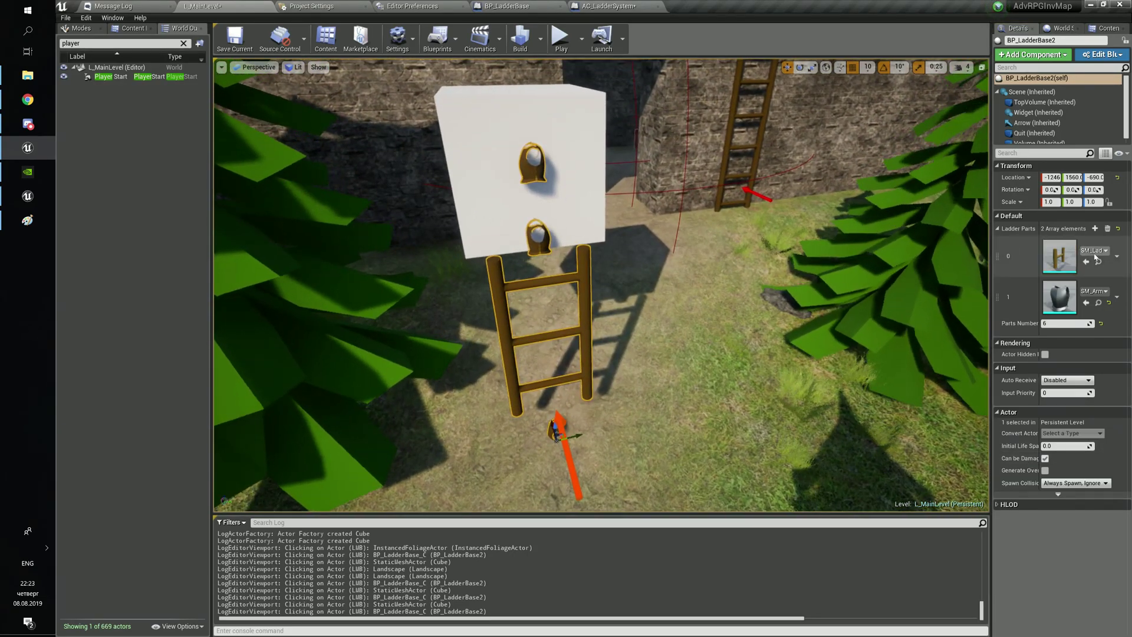
pyautogui.click(1094, 291)
pyautogui.scroll(-5, 1043, 440)
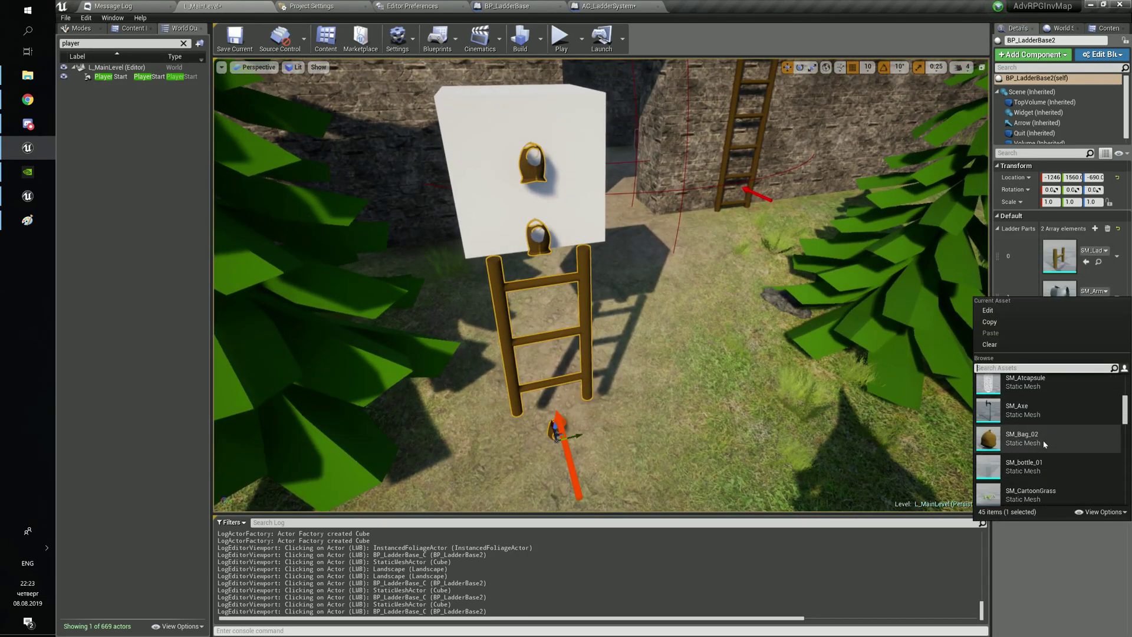
pyautogui.click(1024, 391)
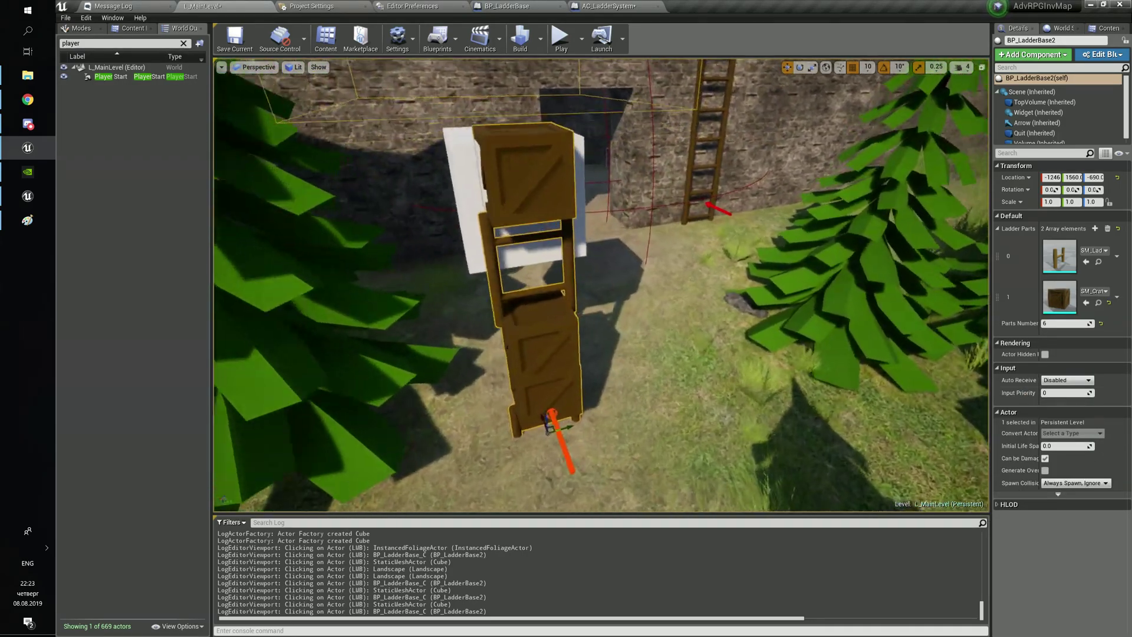
# - Clear the SM_Crate mesh from the second element of the ladder's Ladder Parts array
pyautogui.moveTo(602, 285); pyautogui.dragTo(649, 270, button='right')
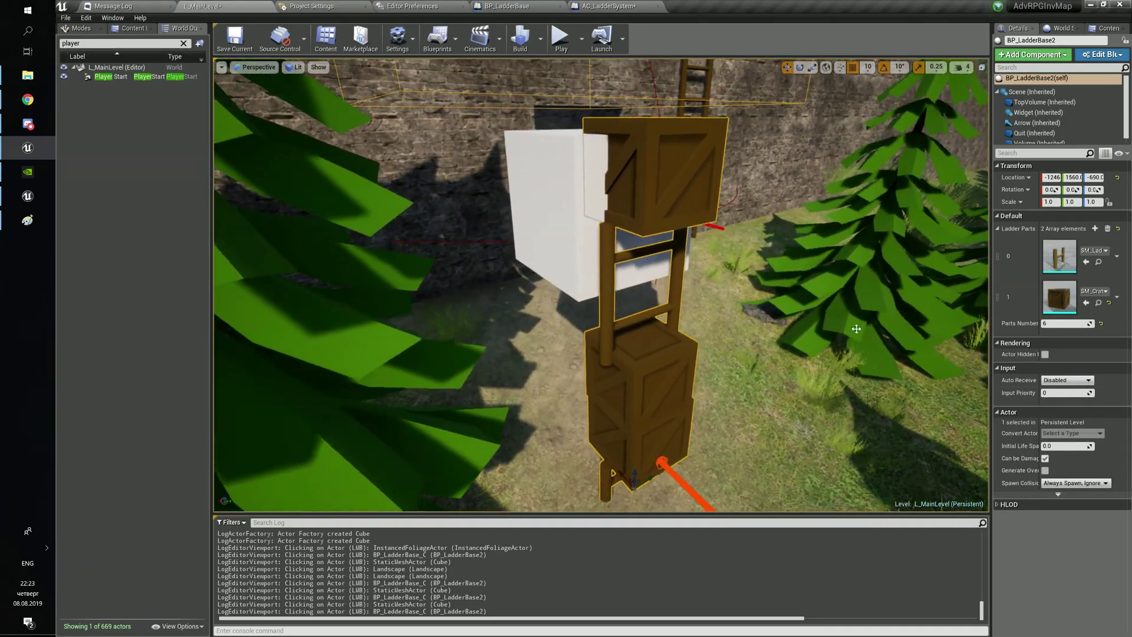
pyautogui.click(1094, 291)
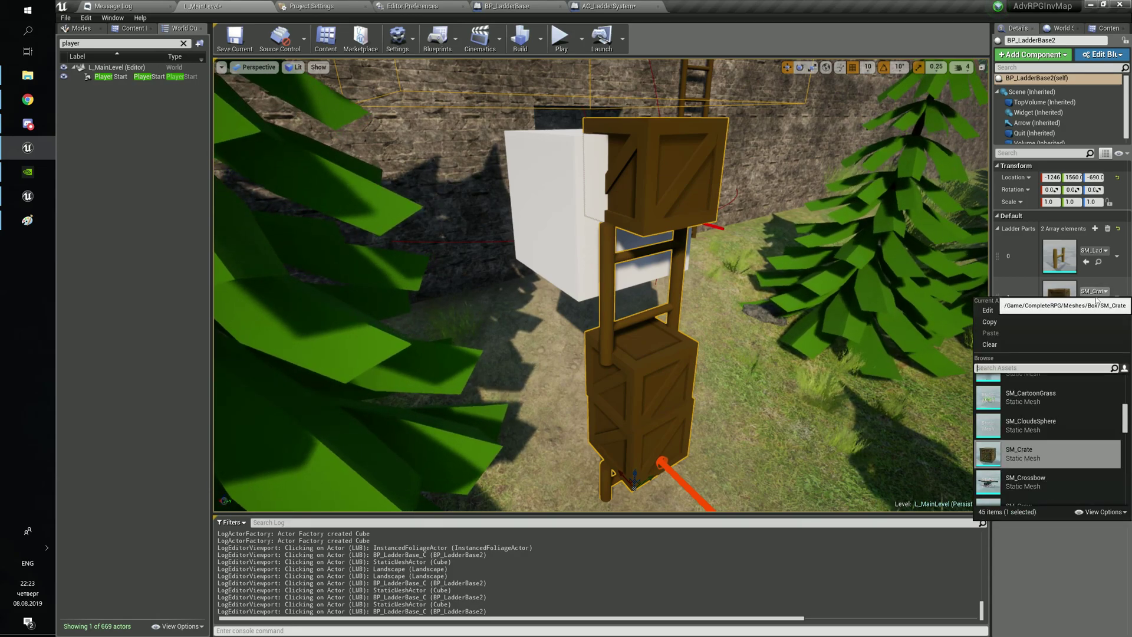
pyautogui.click(990, 344)
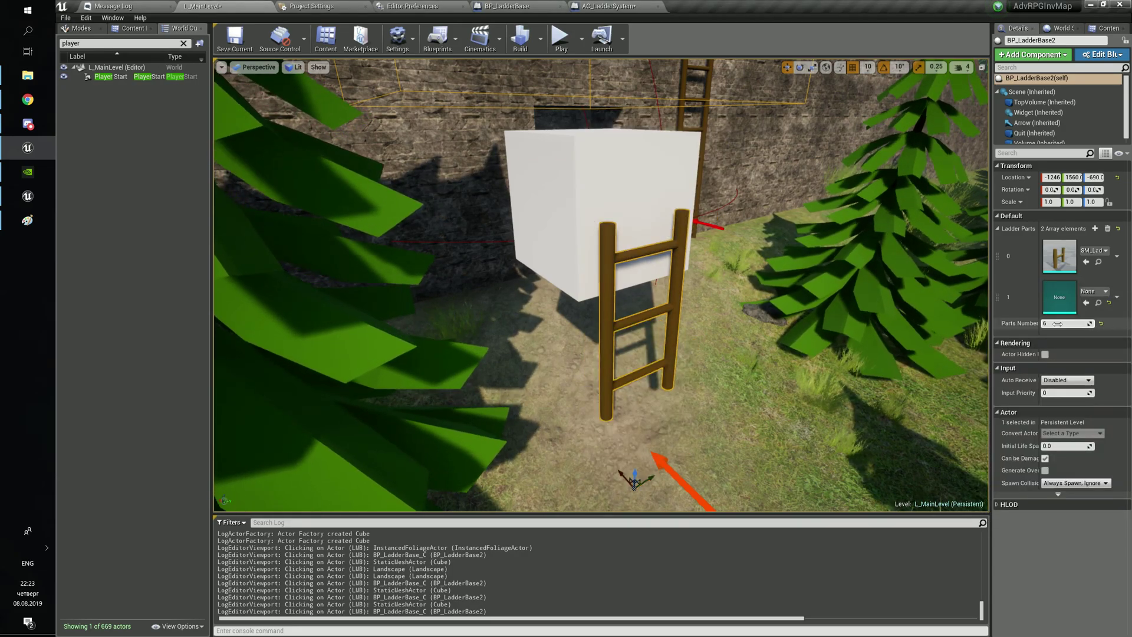
pyautogui.moveTo(590, 283); pyautogui.dragTo(566, 281, button='right')
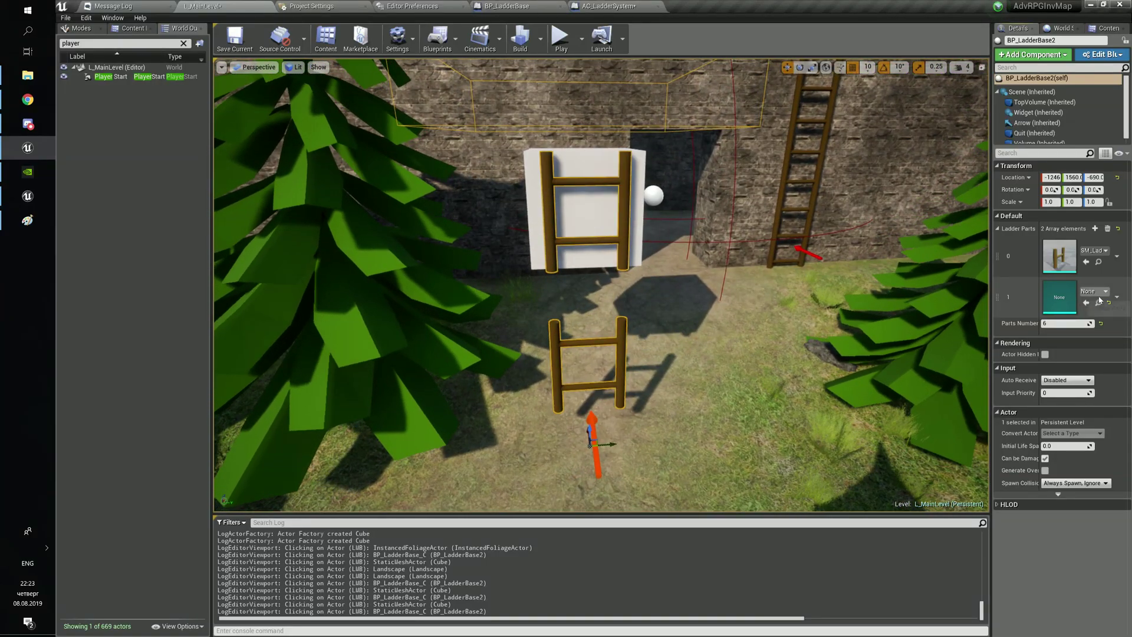
pyautogui.click(1117, 297)
pyautogui.click(1111, 319)
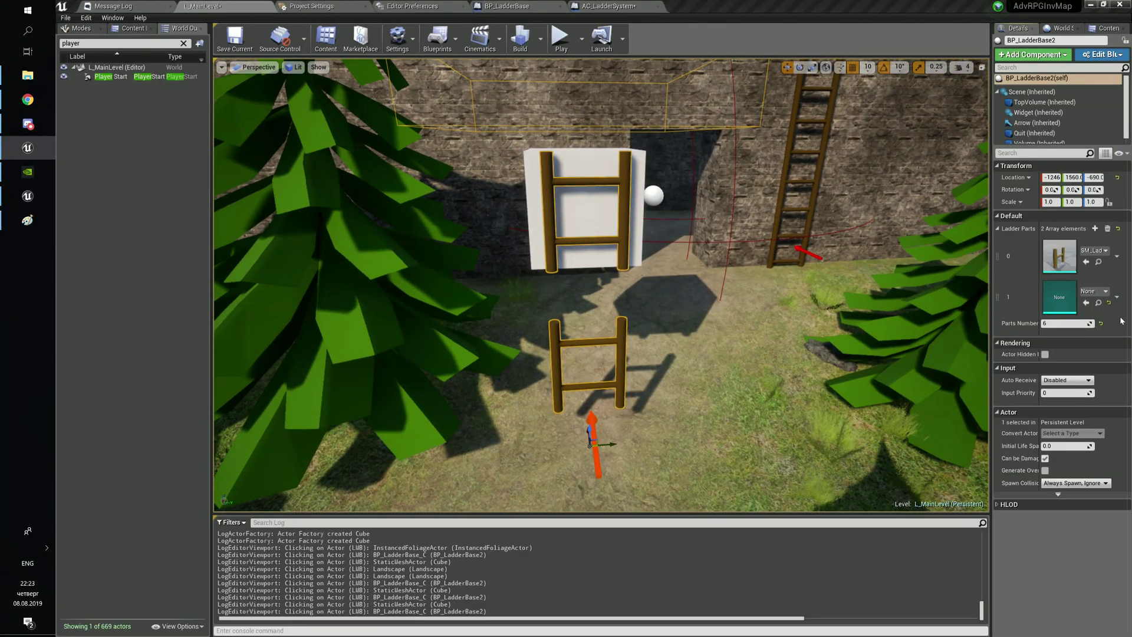
pyautogui.moveTo(1078, 284)
pyautogui.mouseDown()
pyautogui.moveTo(1060, 285)
pyautogui.moveTo(1077, 284)
pyautogui.mouseUp()
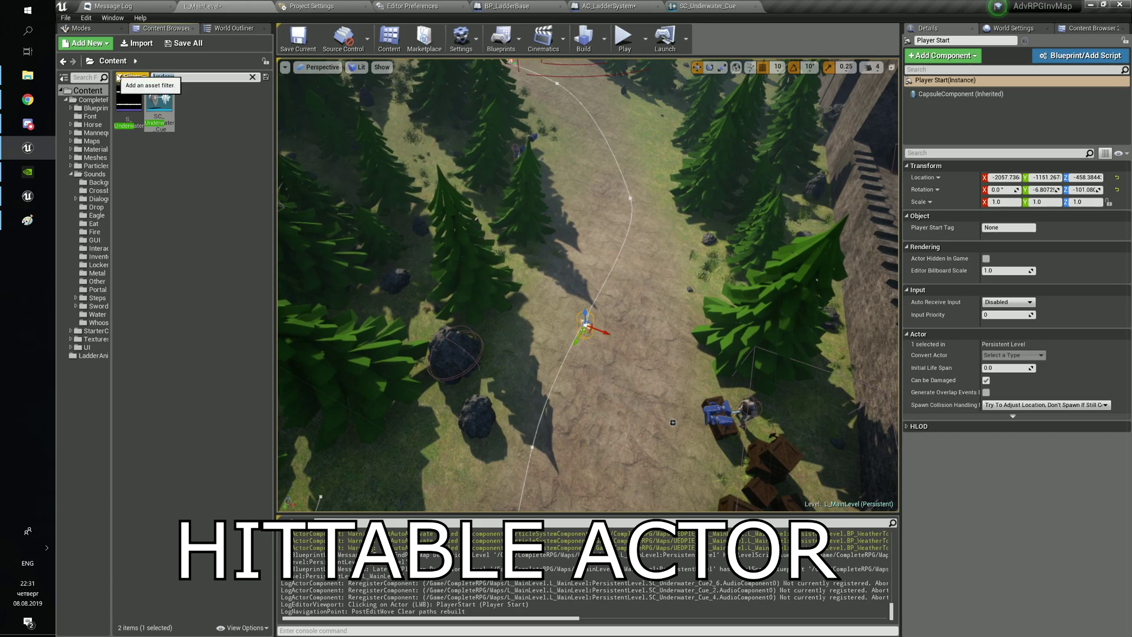
# - Search the project assets for "hit" and place BP_HitableItem on the dirt path in front of the Player Start, raised to Z -480
pyautogui.write('hit')
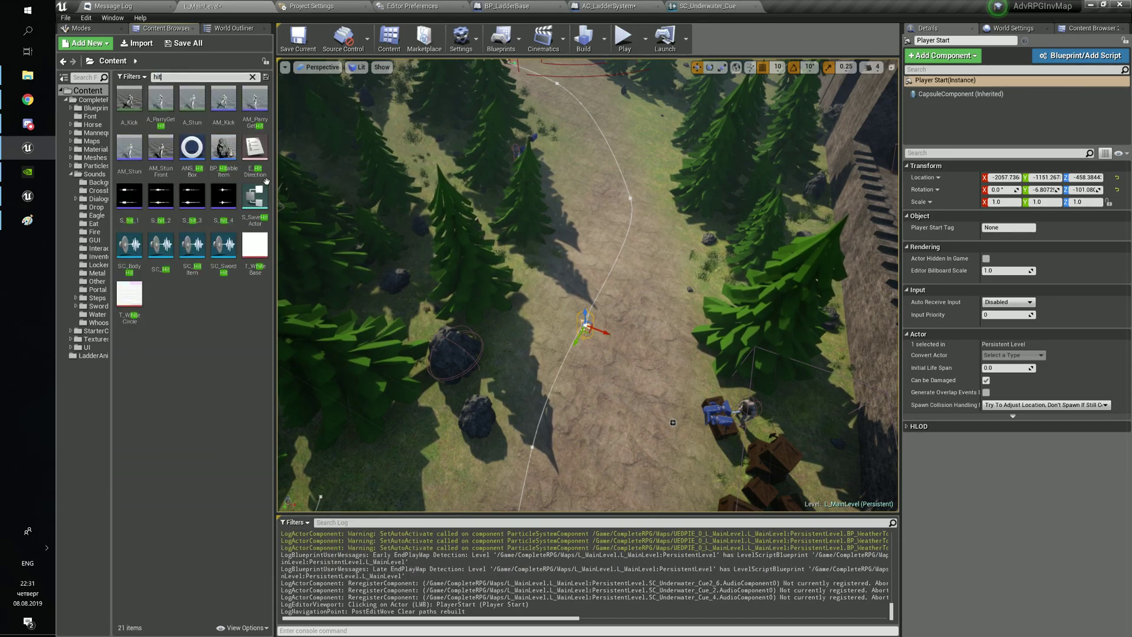
pyautogui.moveTo(224, 171); pyautogui.dragTo(616, 259)
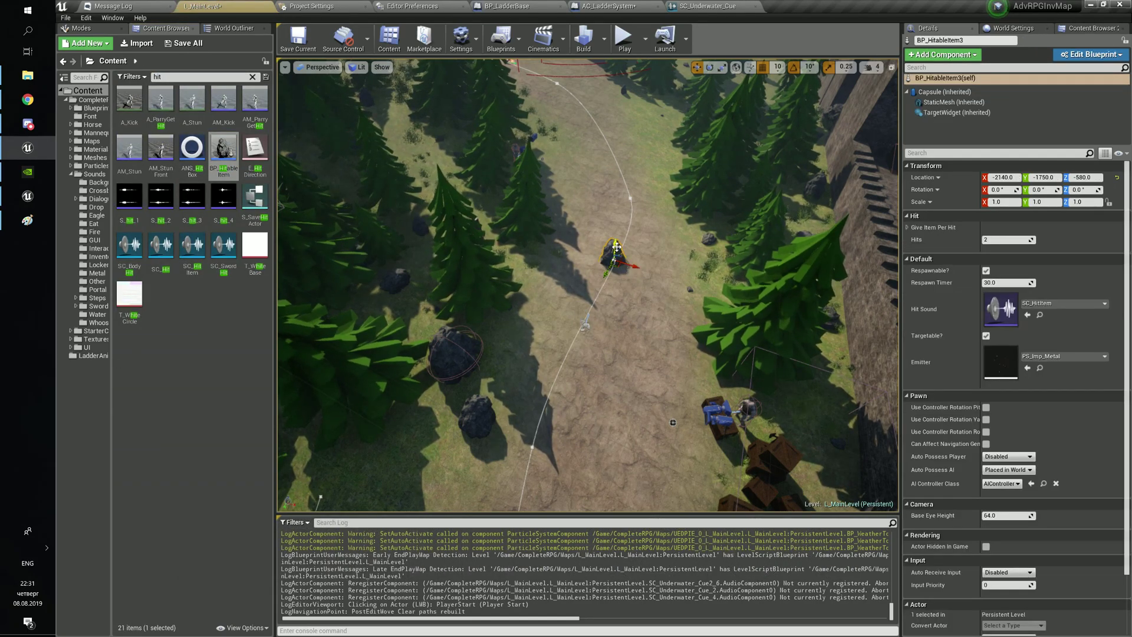
pyautogui.moveTo(619, 230); pyautogui.dragTo(608, 121, button='right')
pyautogui.press('w')
pyautogui.press('s')
# - Set the hitable item's Give Item Per Hit row name to Wood
pyautogui.click(908, 227)
pyautogui.click(912, 239)
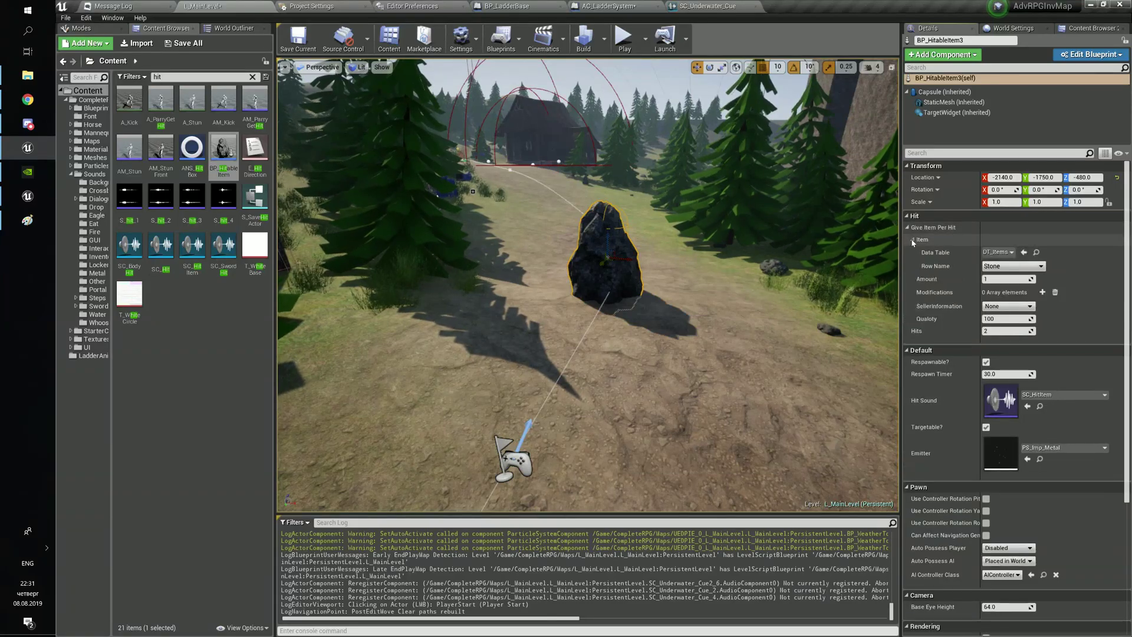
pyautogui.click(1007, 267)
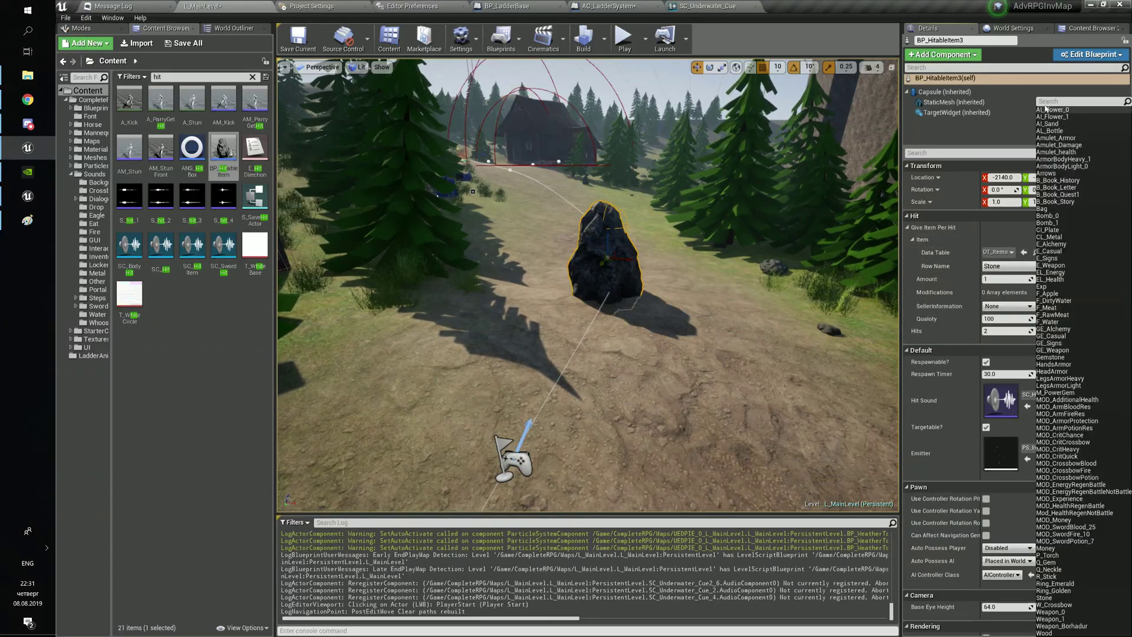
pyautogui.write('woo')
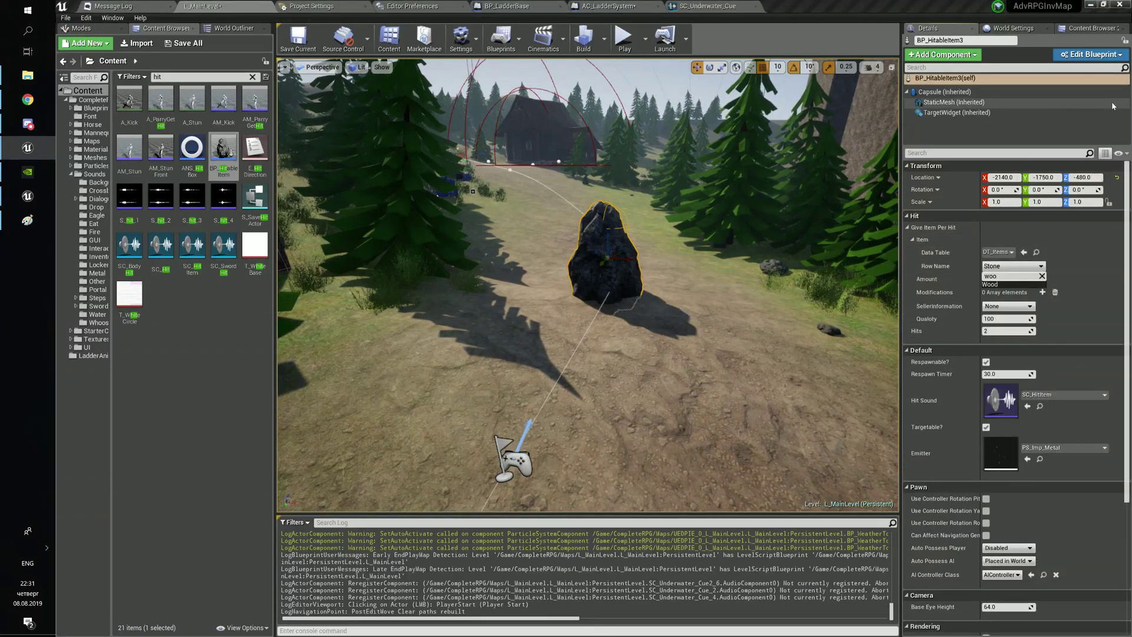
pyautogui.click(991, 285)
# - Rotate the hitable item's StaticMesh log upright to about -80° on X and raise it to Z about -1.9
pyautogui.moveTo(620, 258); pyautogui.dragTo(626, 266, button='right')
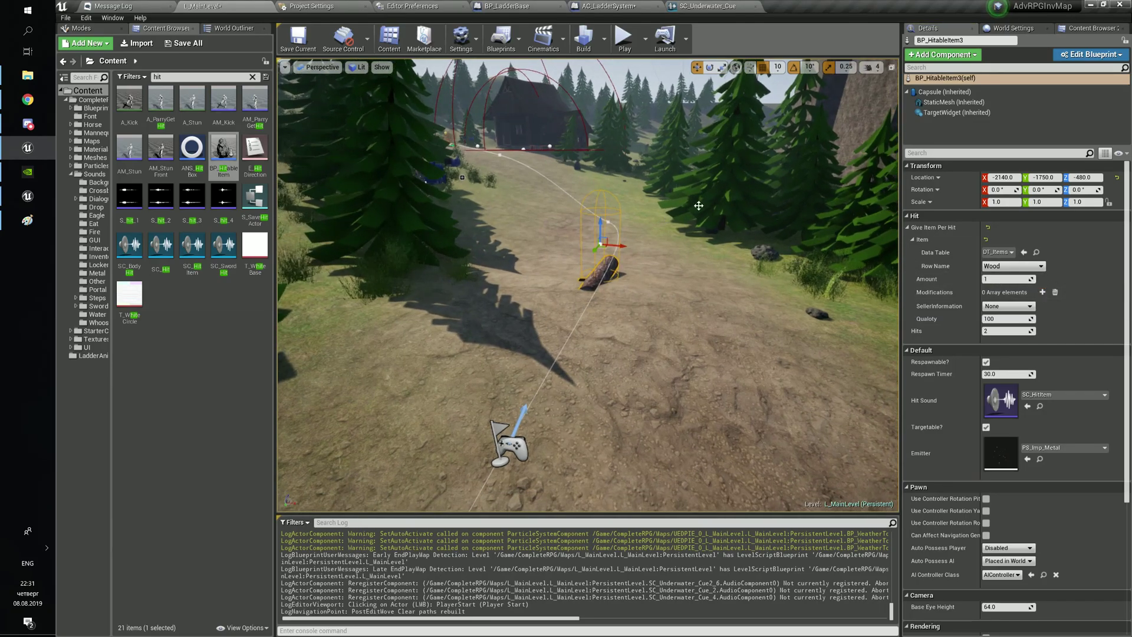
pyautogui.click(942, 104)
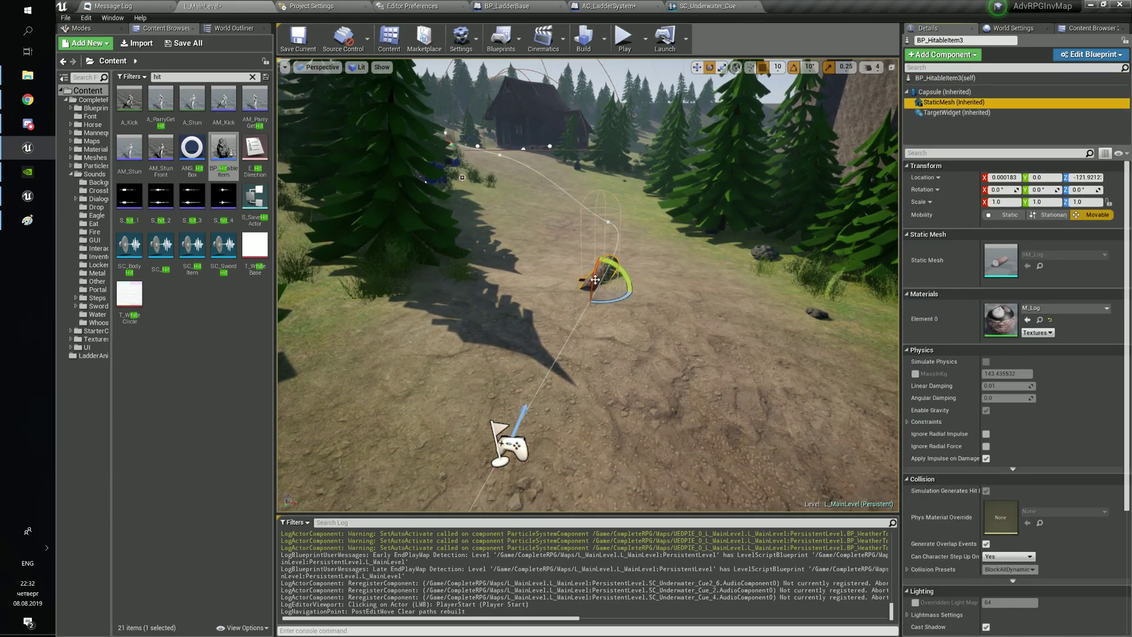
pyautogui.moveTo(595, 279); pyautogui.dragTo(613, 228)
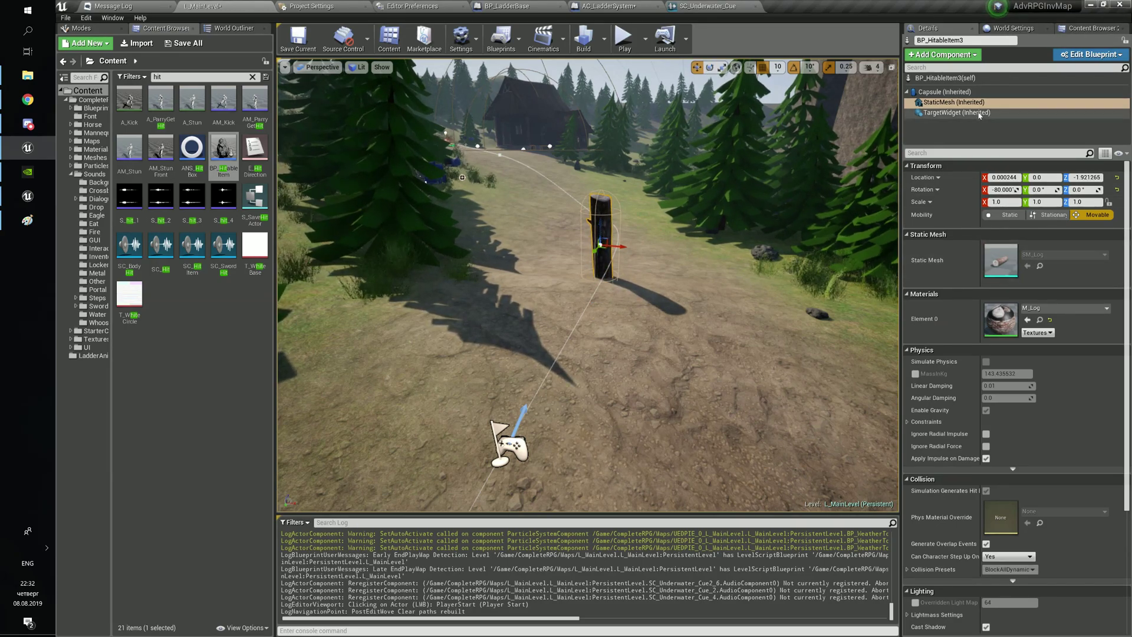
# - Set the number of Hits on the BP_HitableItem actor to 4
pyautogui.click(946, 78)
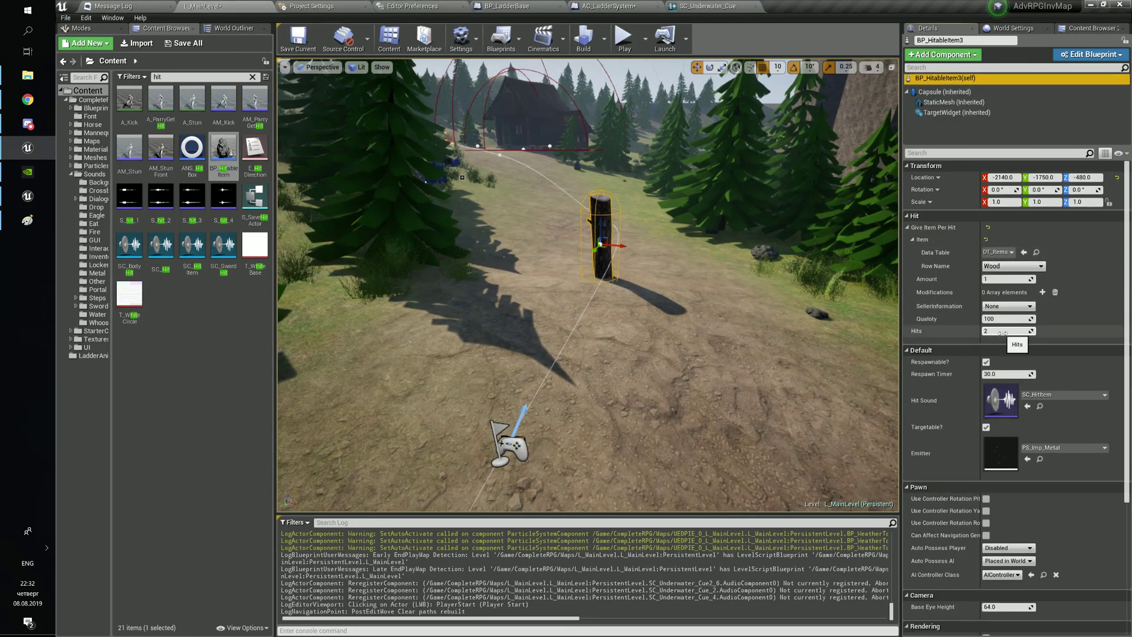
pyautogui.write('4')
pyautogui.press('Return')
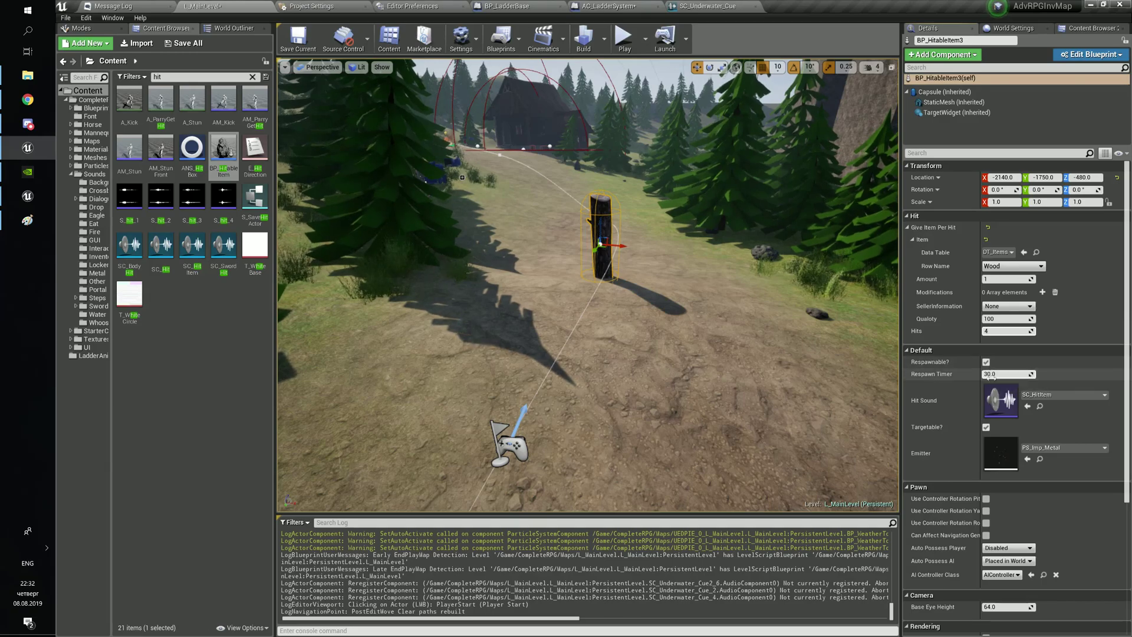
# - Assign the SC_WoodCue sound cue as the hitable item's Hit Sound
pyautogui.moveTo(862, 314); pyautogui.dragTo(860, 331, button='right')
pyautogui.press('s')
pyautogui.click(1046, 400)
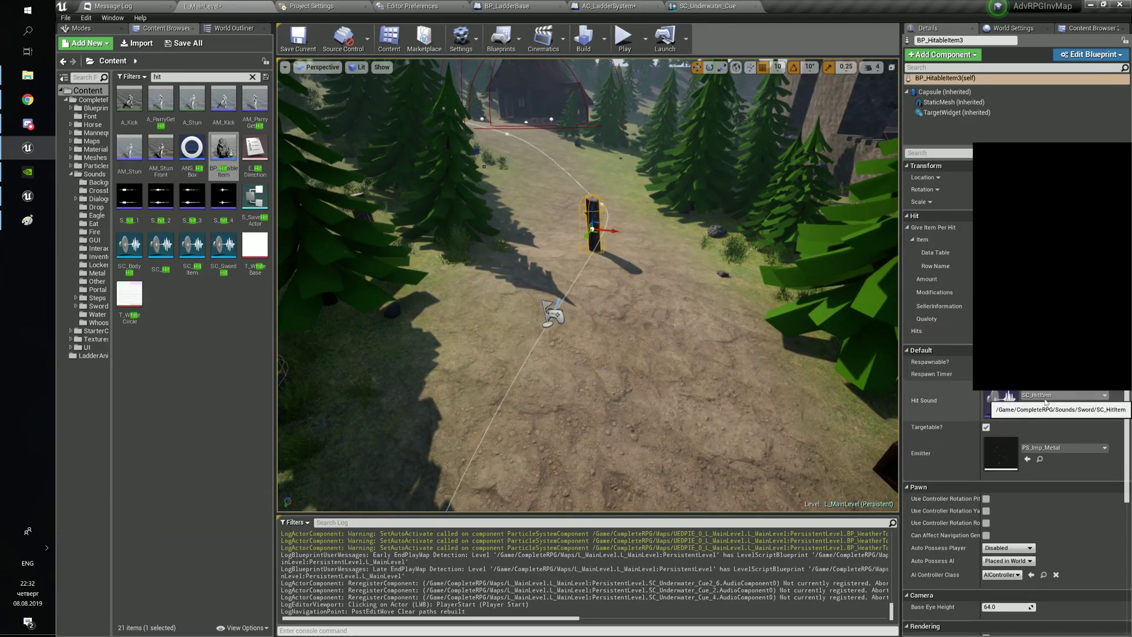
pyautogui.write('woo')
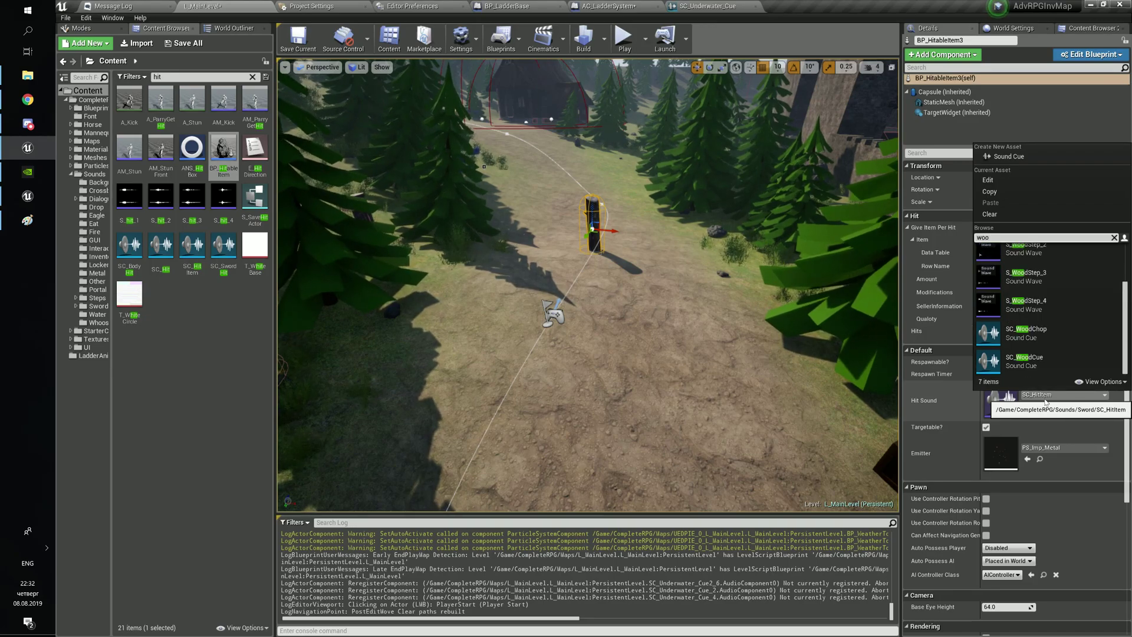
pyautogui.click(1065, 362)
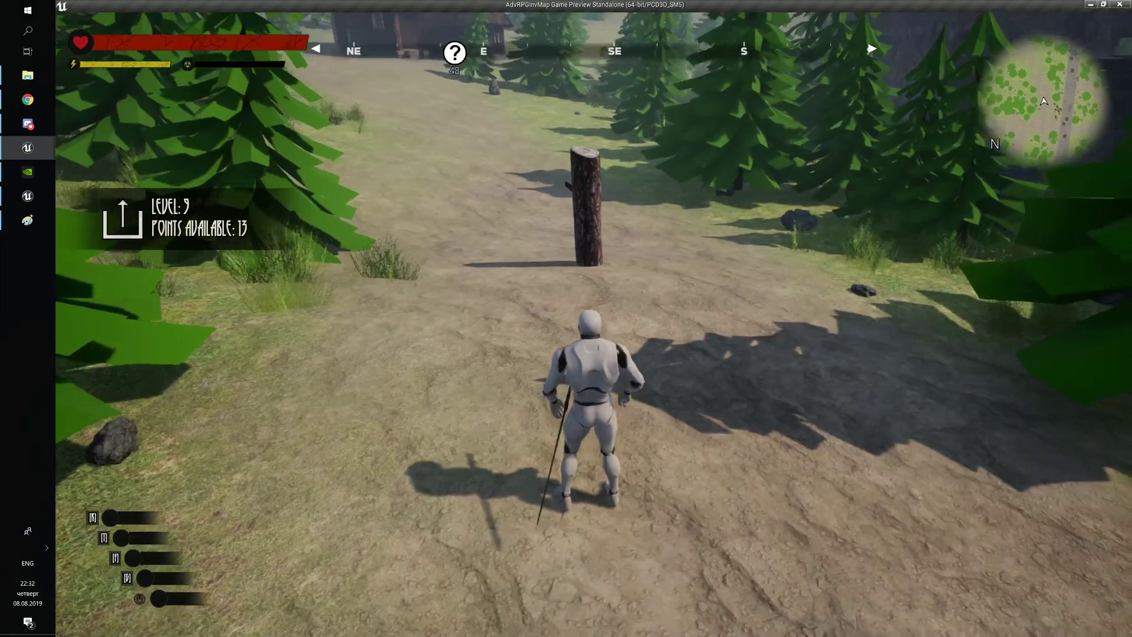
# - Playtest the upright log by striking it from several sides with the weapon to gather Wood, and end the preview
pyautogui.press('w')
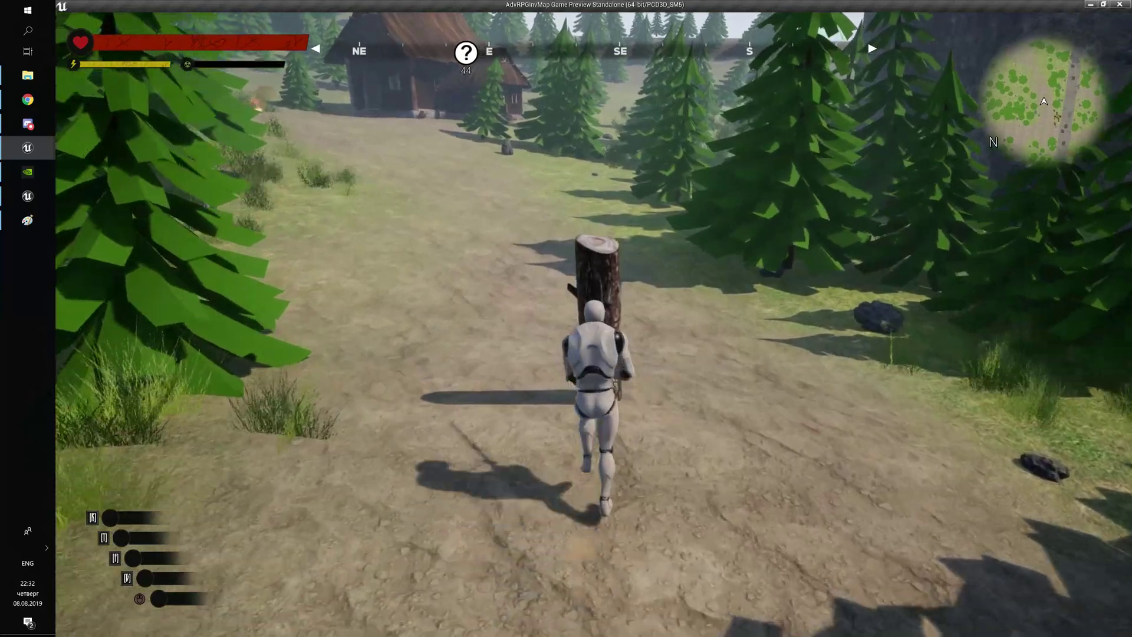
pyautogui.click(594, 325)
pyautogui.click(594, 324)
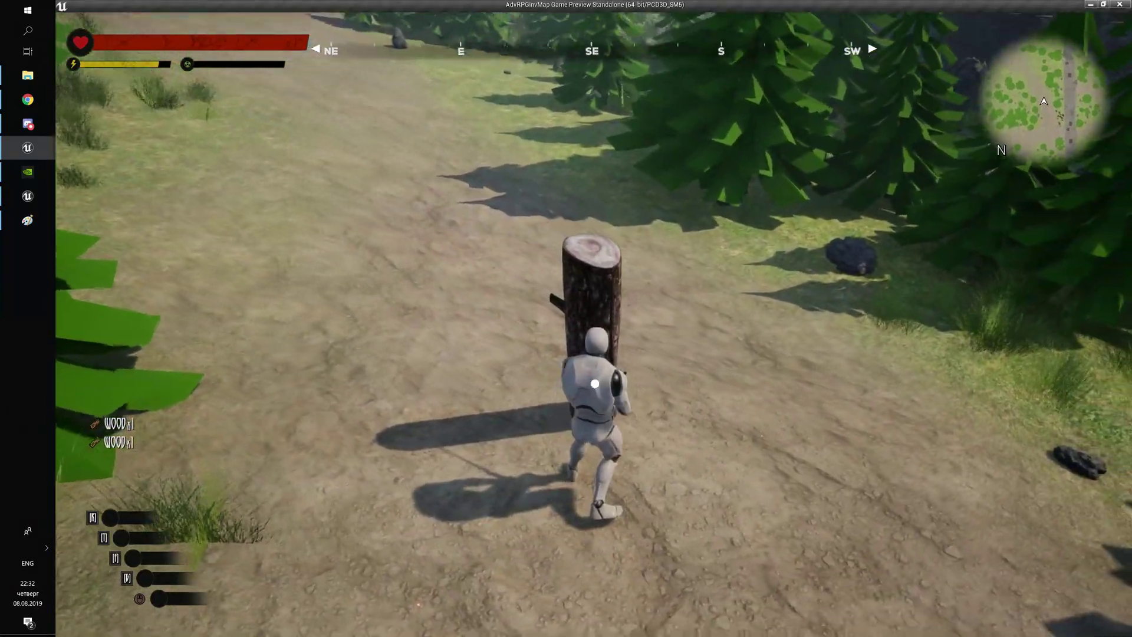
pyautogui.press('a')
pyautogui.click(594, 325)
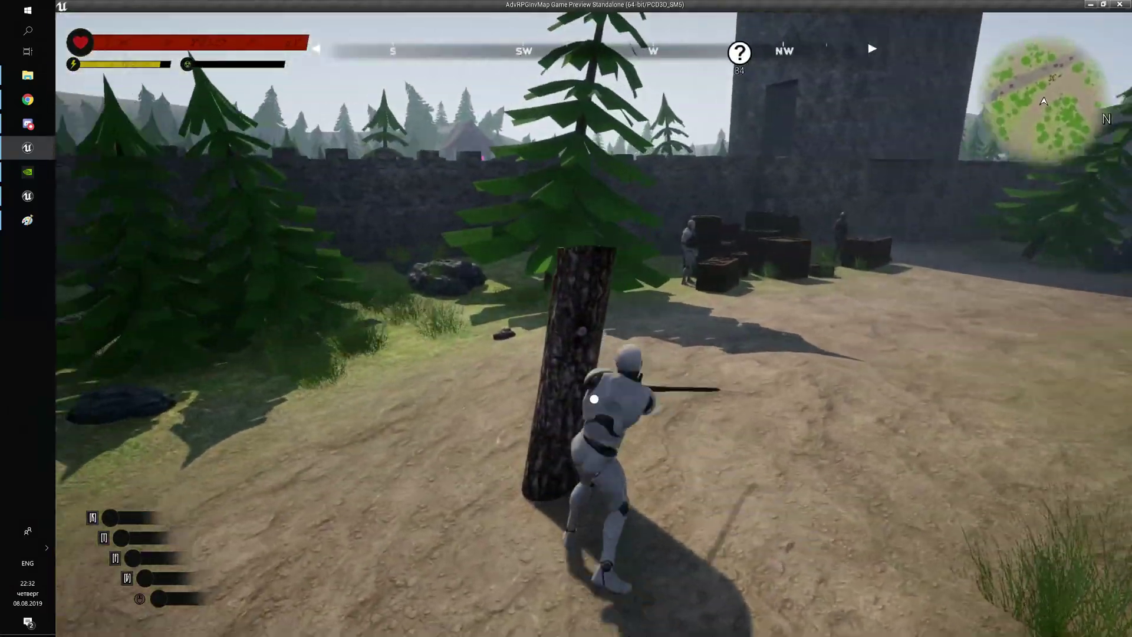
pyautogui.press('a')
pyautogui.click(594, 324)
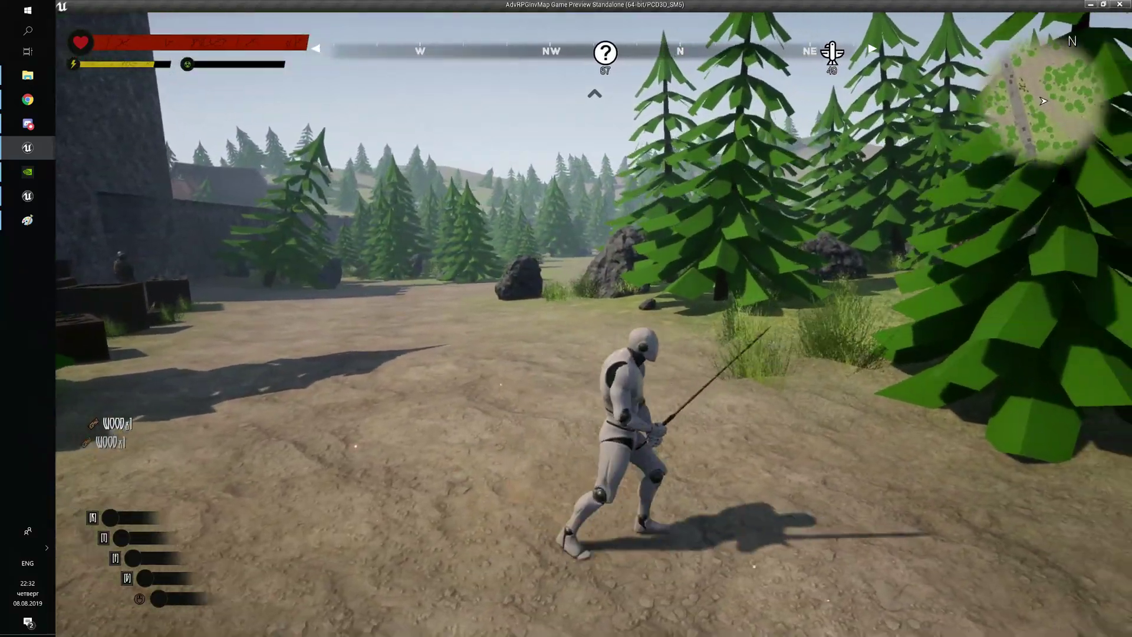
pyautogui.press('a')
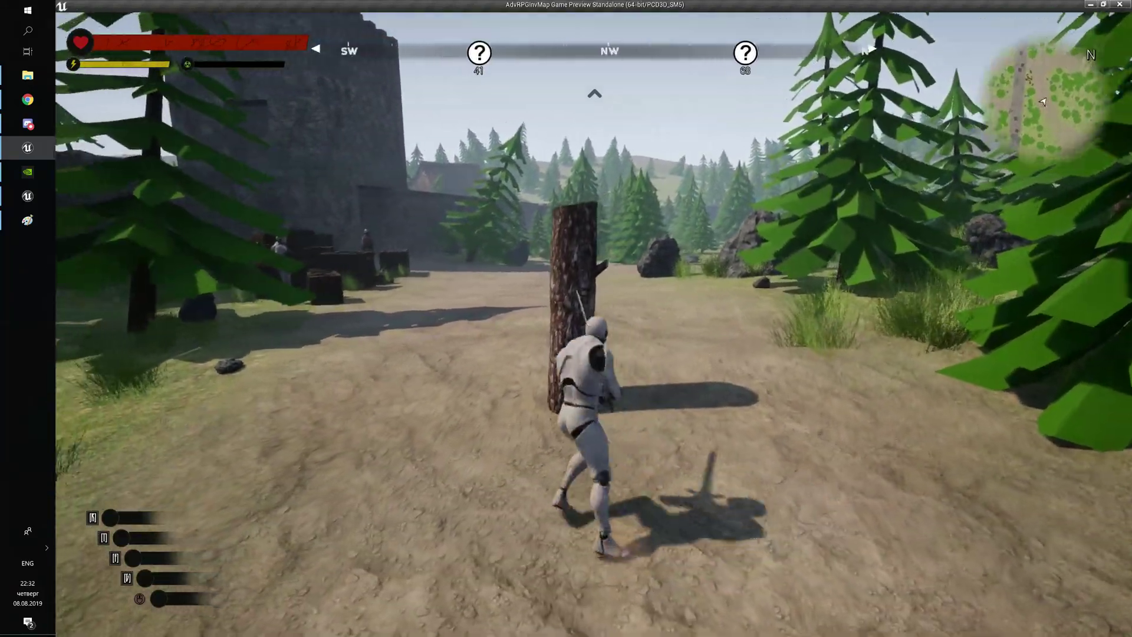
pyautogui.press('a')
pyautogui.click(594, 324)
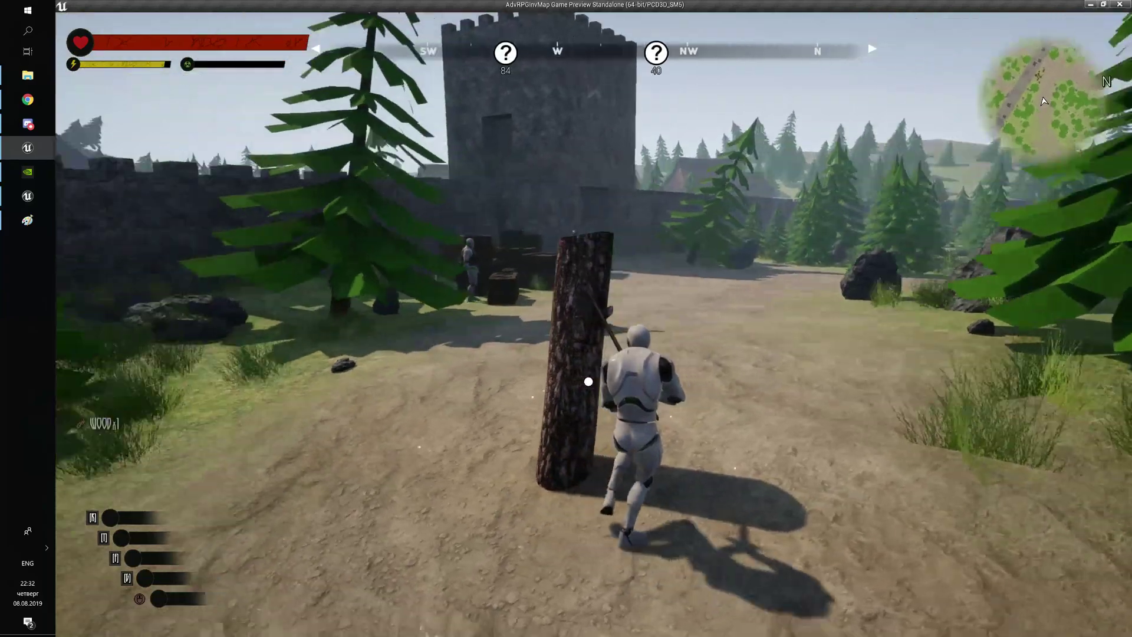
pyautogui.press('Escape')
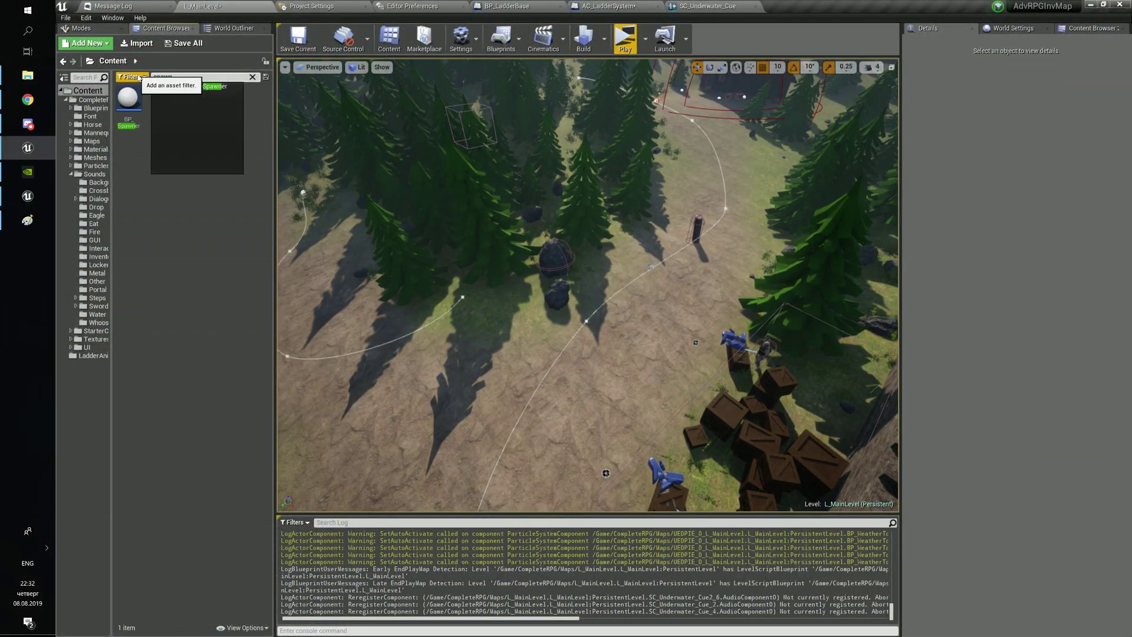
# - Place a BP_Spawner actor on the open dirt clearing near the forest
pyautogui.moveTo(347, 395); pyautogui.dragTo(348, 395)
pyautogui.moveTo(348, 396); pyautogui.dragTo(260, 389, button='right')
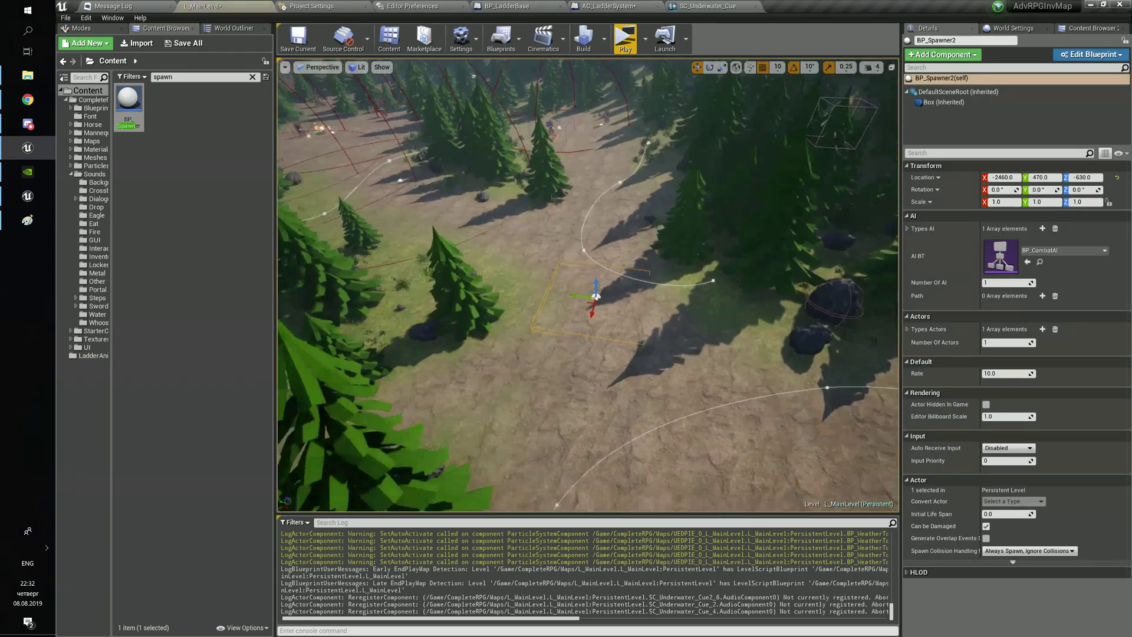
# - Add a second element to the spawner's Types Actors array and set it to BP_GemWorld
pyautogui.click(908, 329)
pyautogui.click(1043, 329)
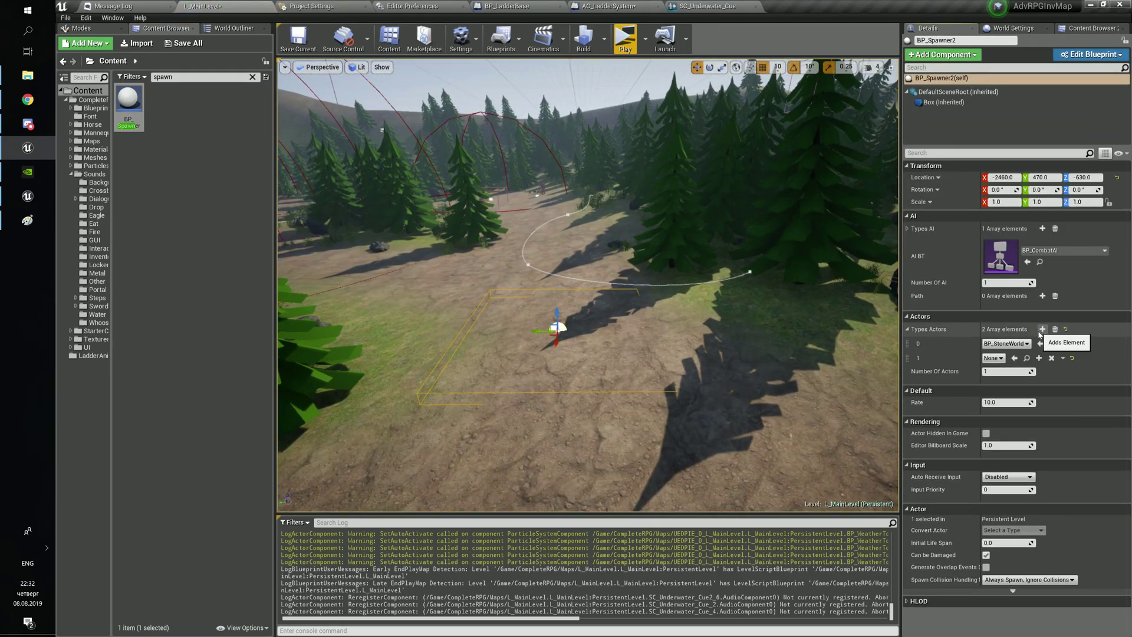
pyautogui.click(993, 358)
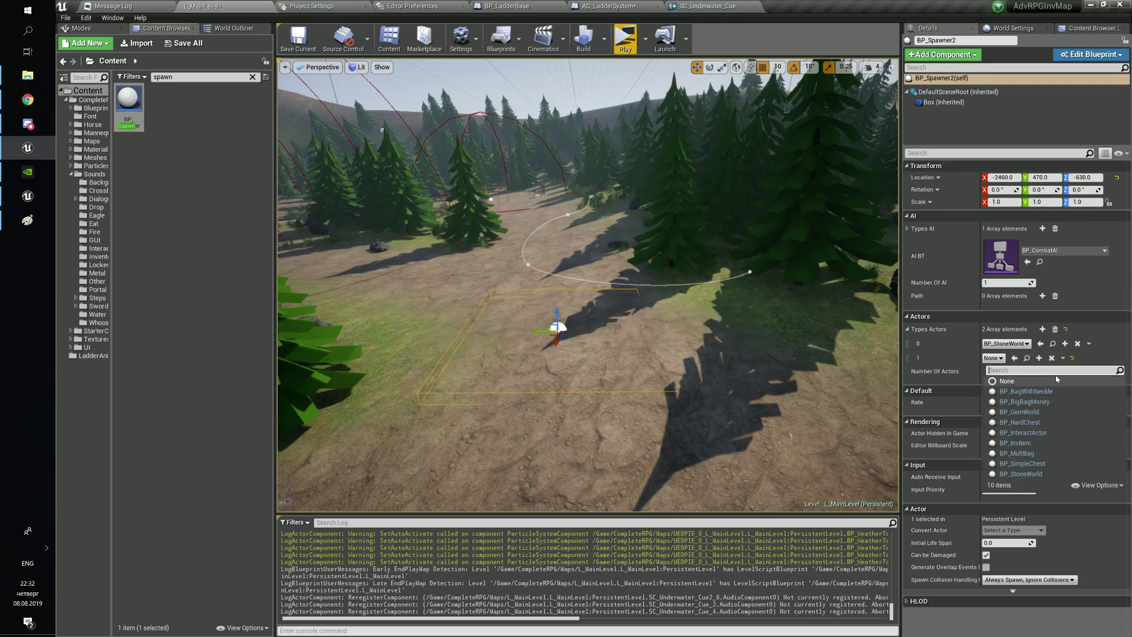
pyautogui.click(1021, 412)
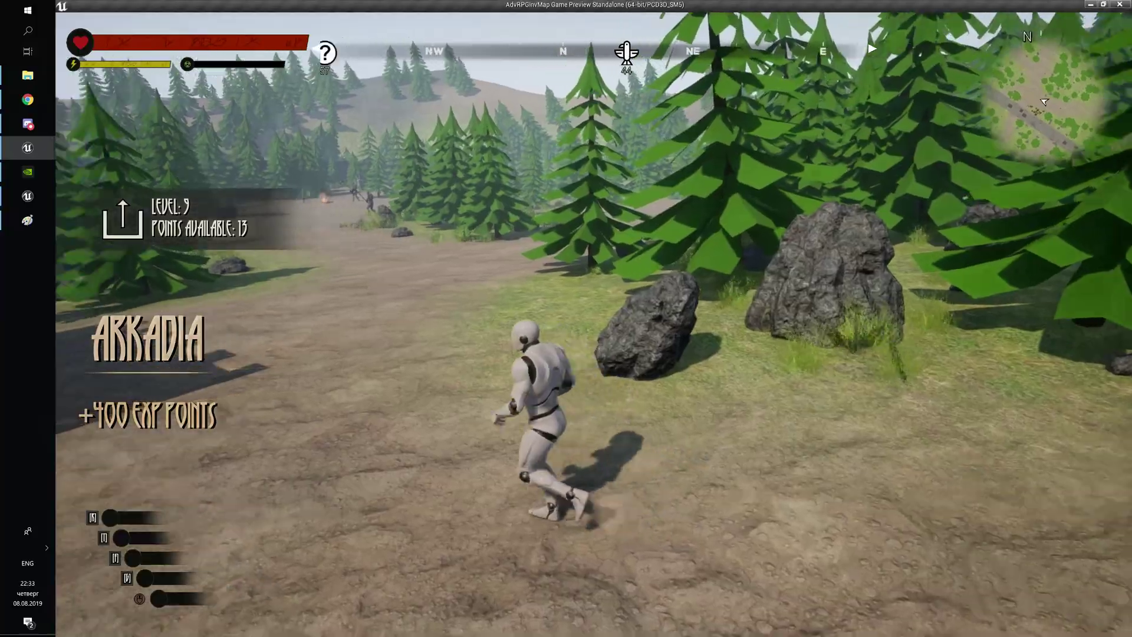
# - Playtest the spawner by running through the clearing and picking up the spawned gemstones
pyautogui.press('w')
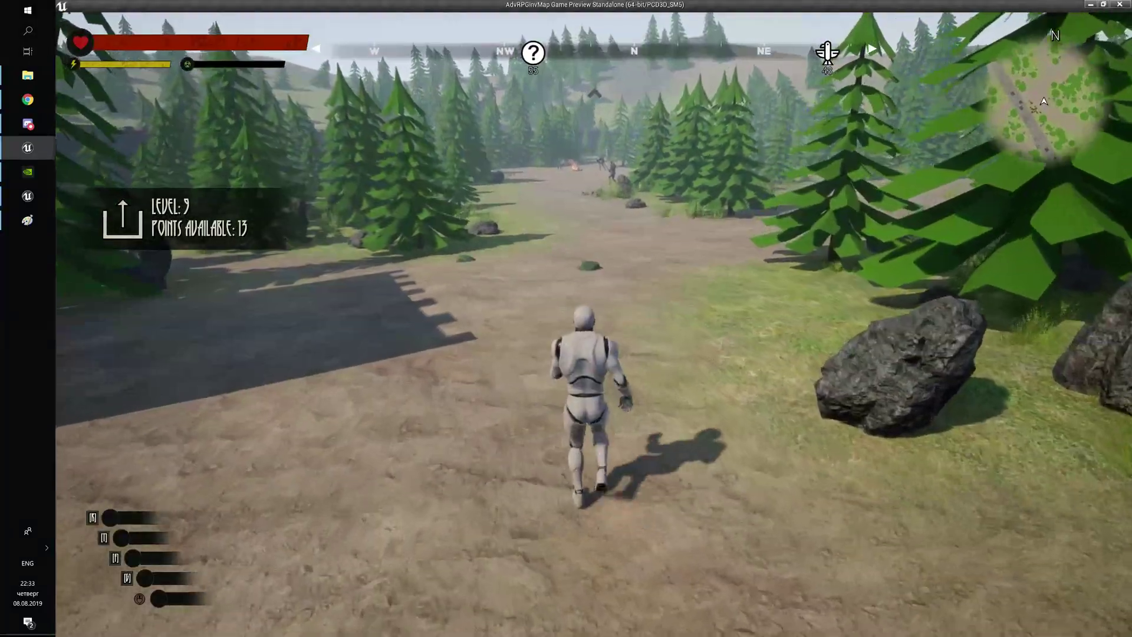
pyautogui.press('e')
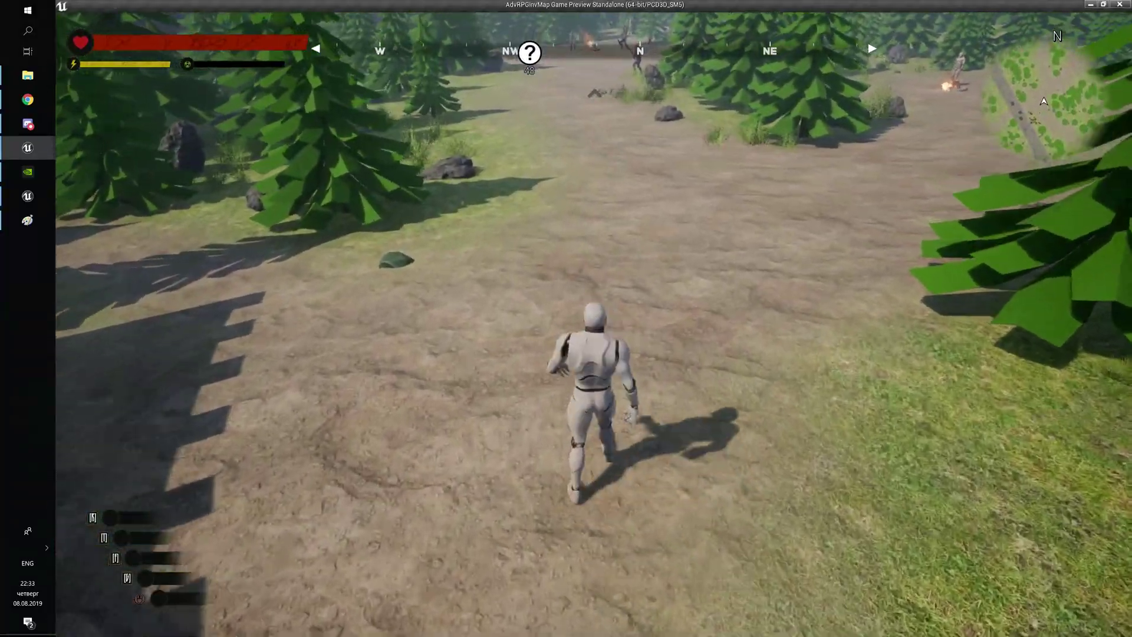
pyautogui.press('e')
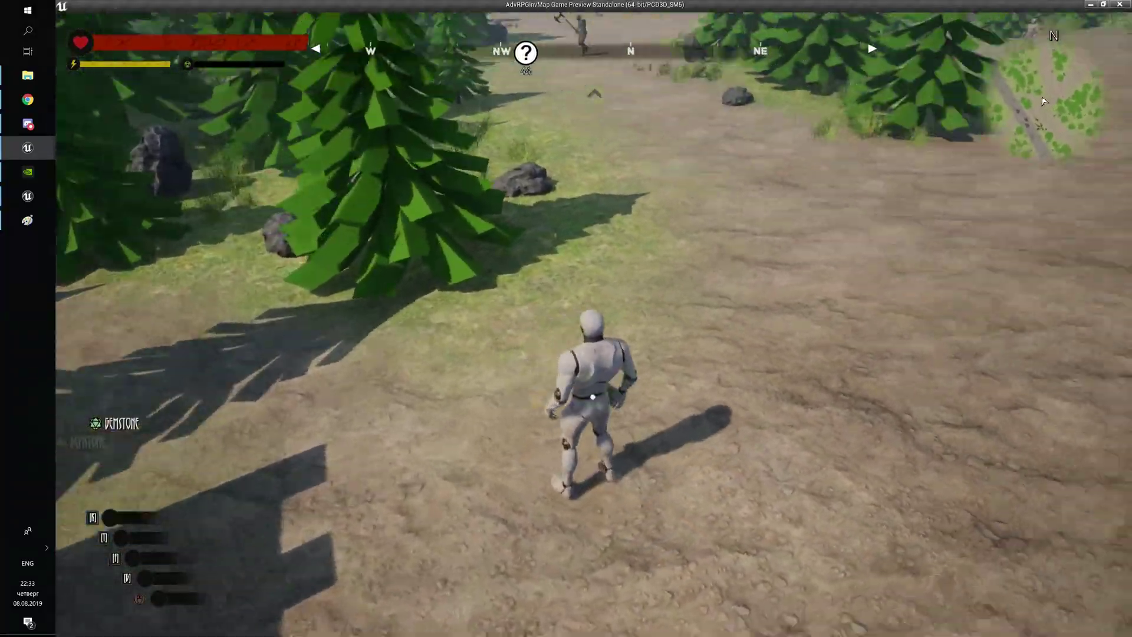
pyautogui.press('s')
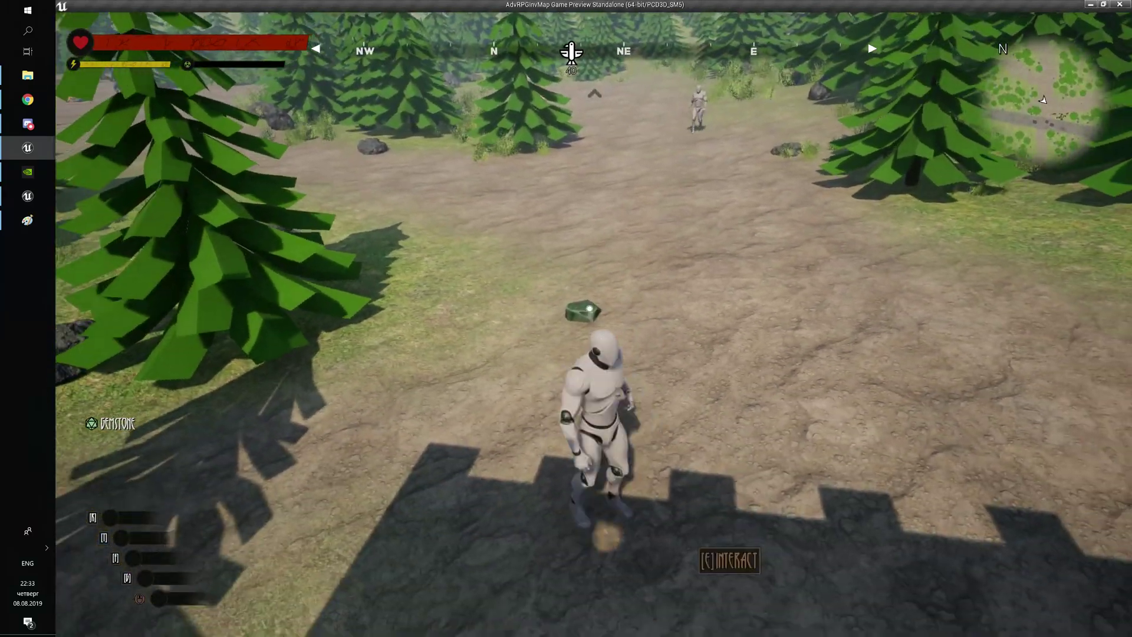
pyautogui.press('w')
pyautogui.press('e')
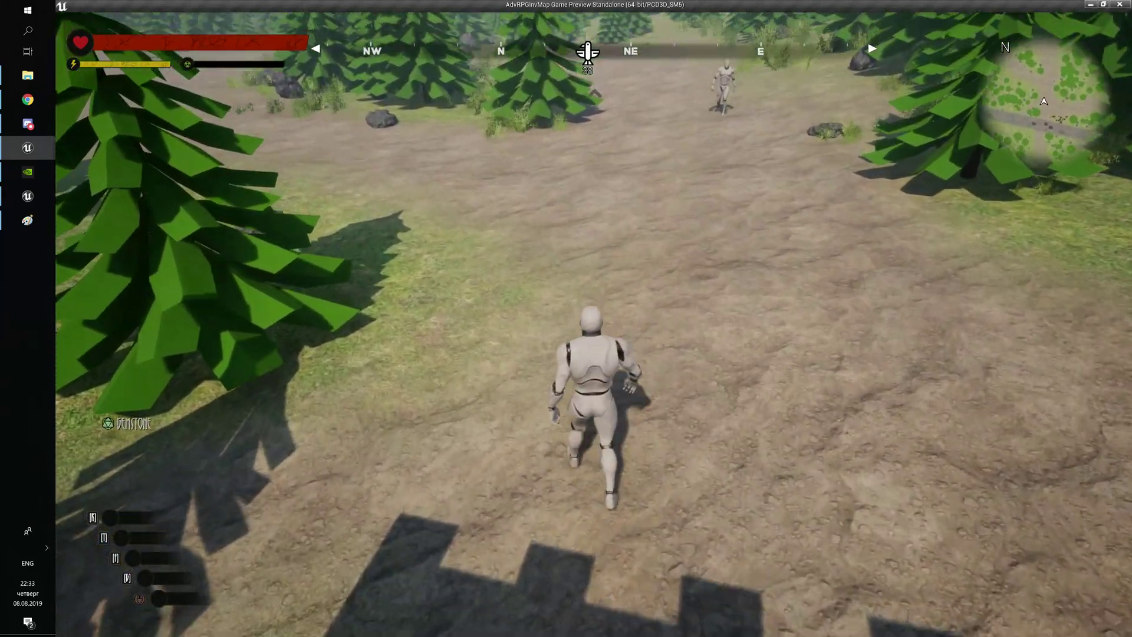
# - Run further across the clearing toward the walking villager to collect more spawned gemstones, and end the preview
pyautogui.press('s')
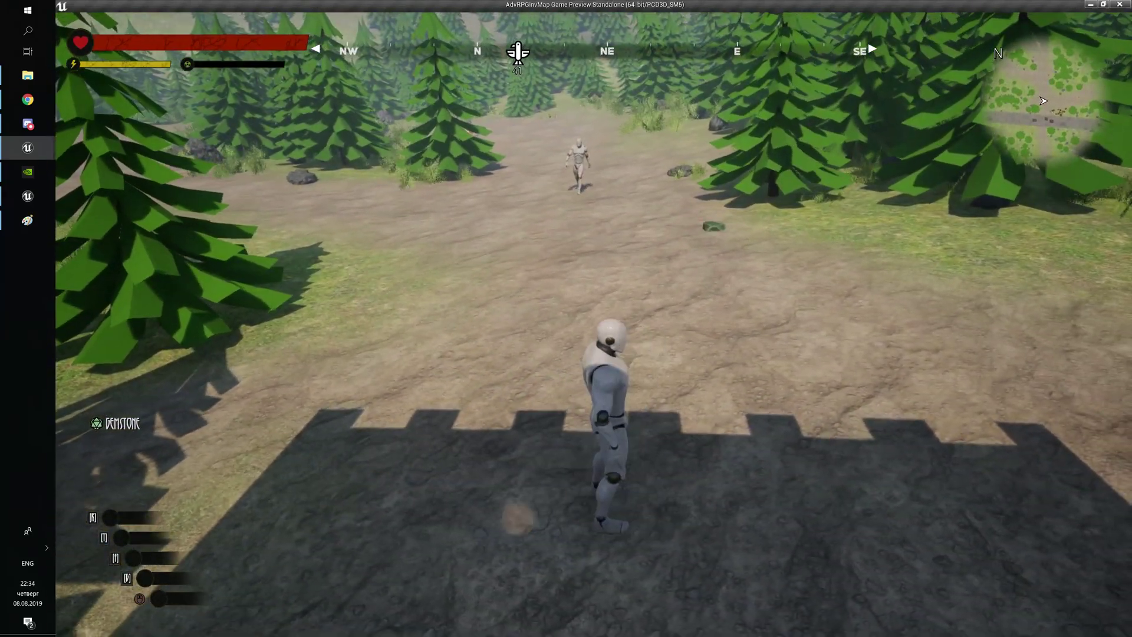
pyautogui.press('w')
pyautogui.press('w')
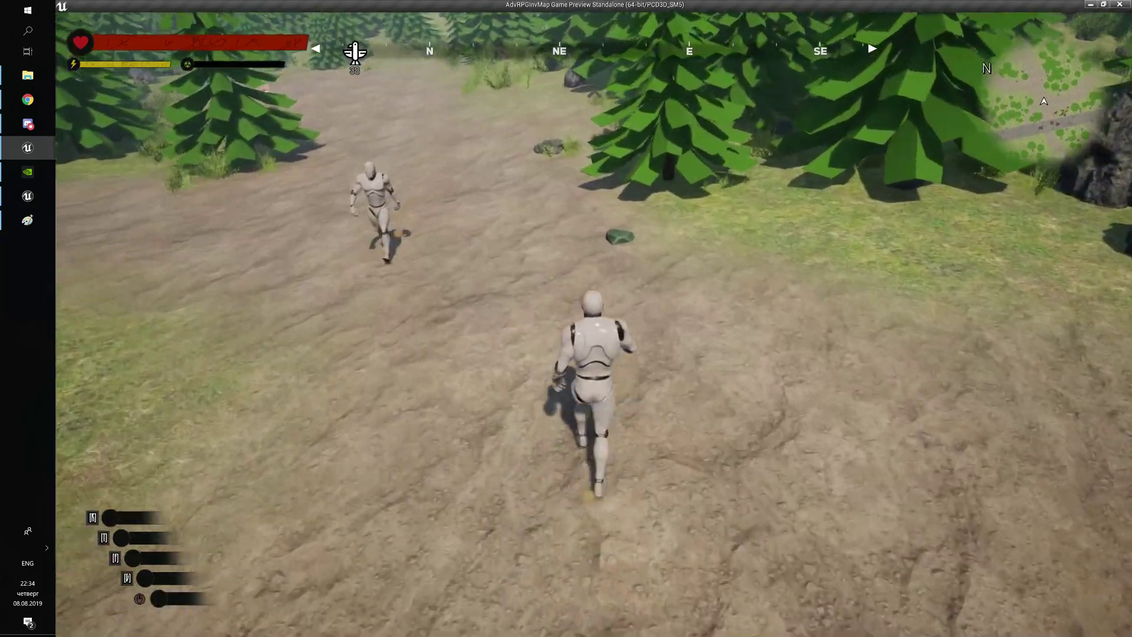
pyautogui.press('w')
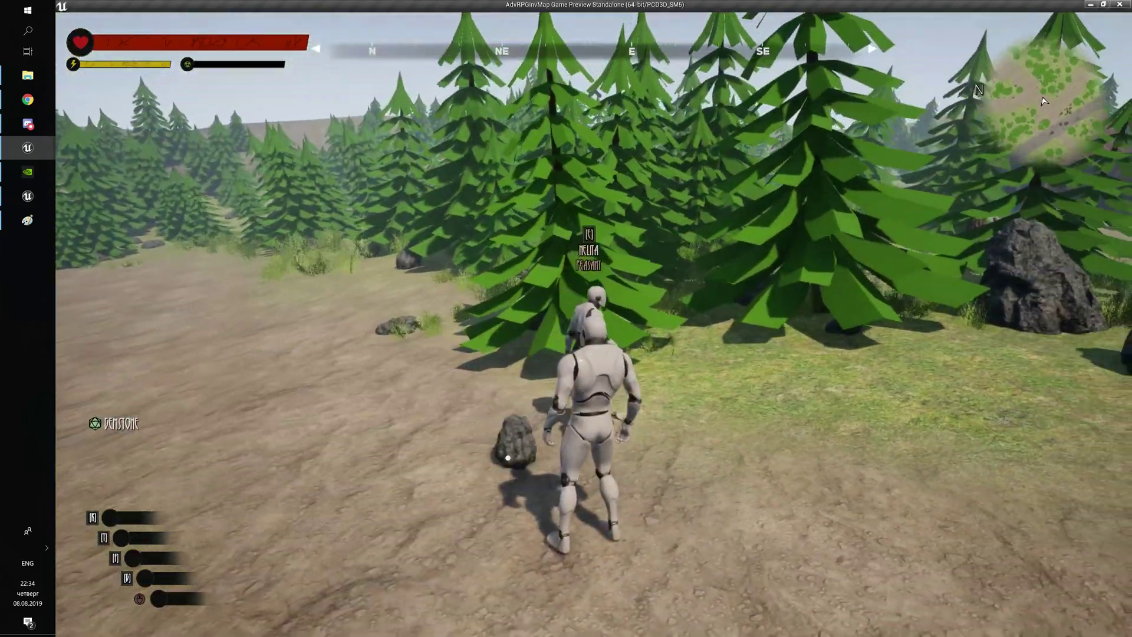
pyautogui.press('w')
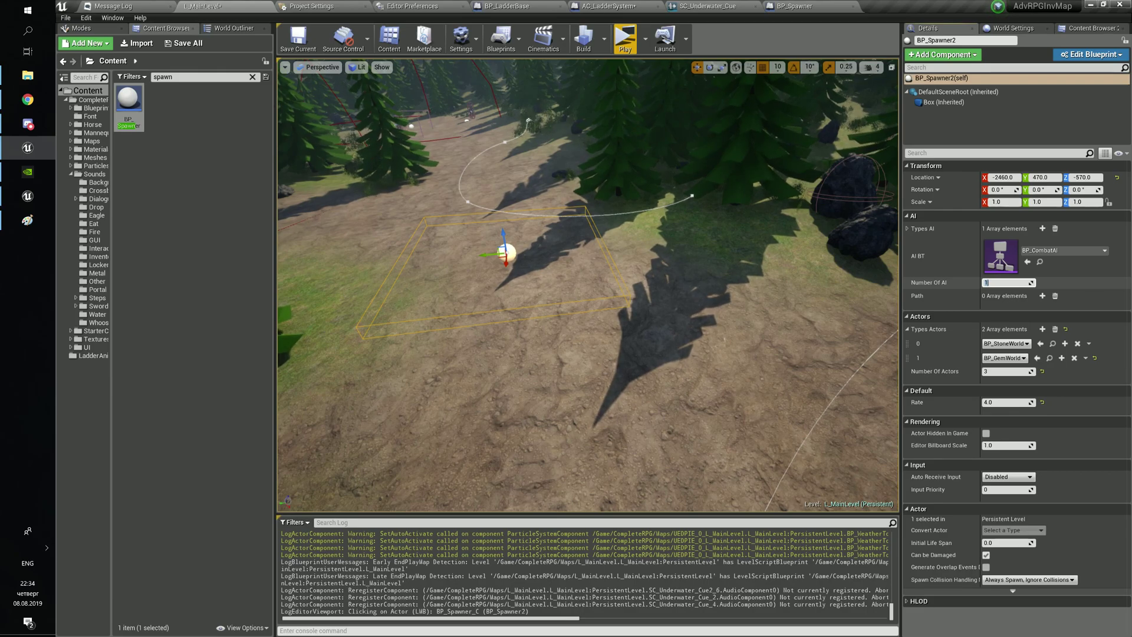
# - Configure the spawner with 4 AI, a Path element set to PatrolPoint7 and an empty Types Actors array
pyautogui.click(1042, 295)
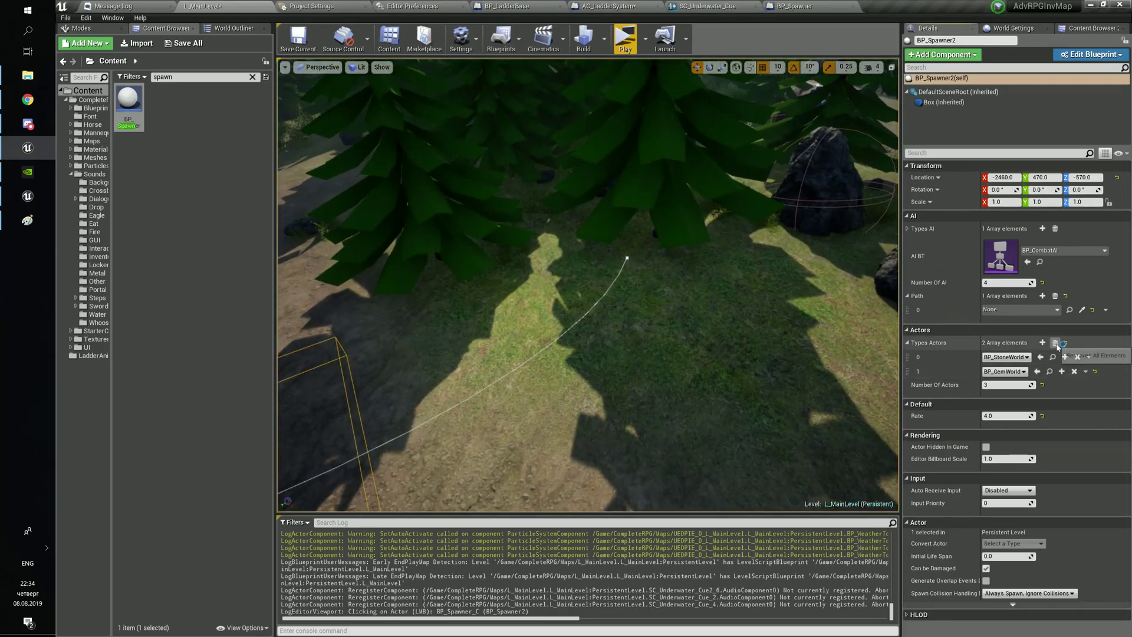
pyautogui.click(1056, 344)
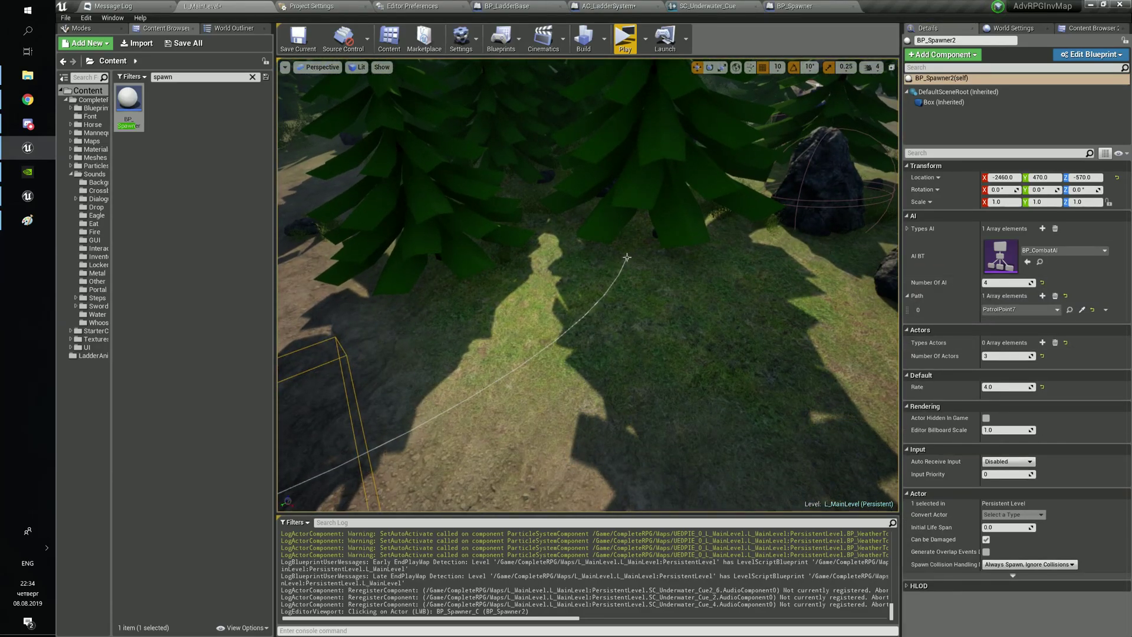
pyautogui.press('s')
pyautogui.moveTo(881, 277); pyautogui.dragTo(849, 272, button='right')
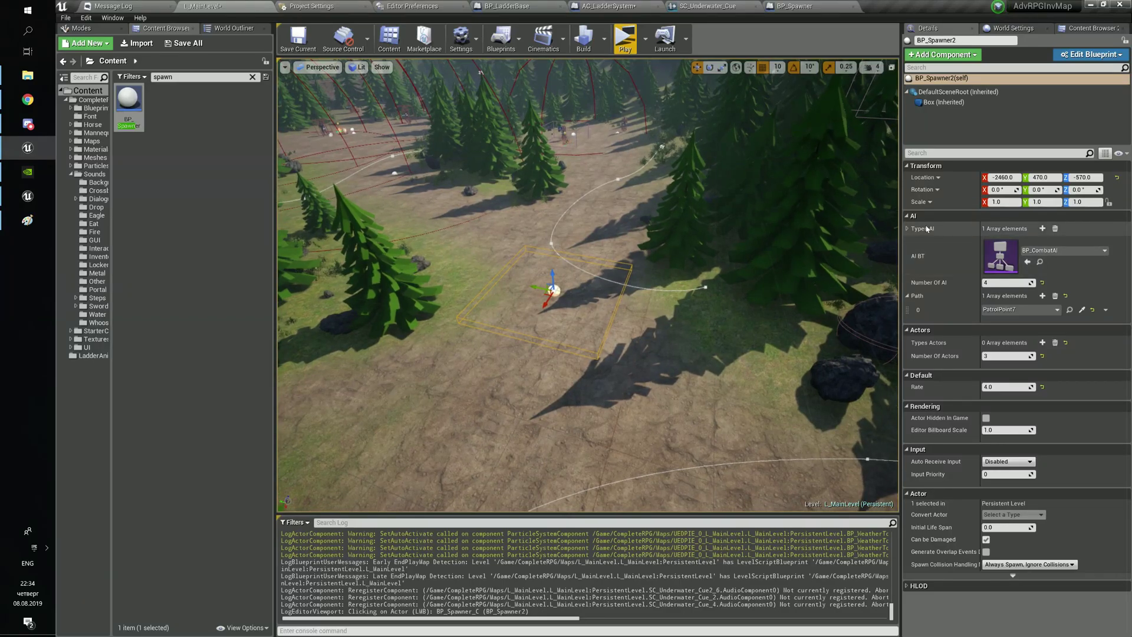
# - Set the spawner's Types AI element to BP_Axe_AI, after trying BP_Warrior_AI
pyautogui.click(907, 229)
pyautogui.write('wa')
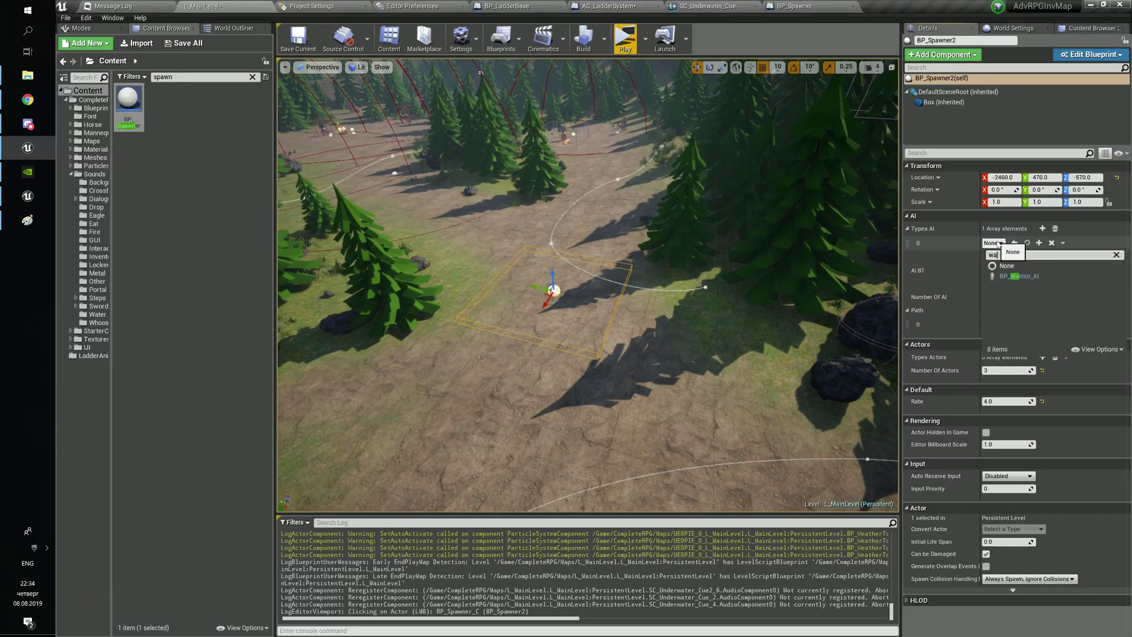
pyautogui.click(1004, 243)
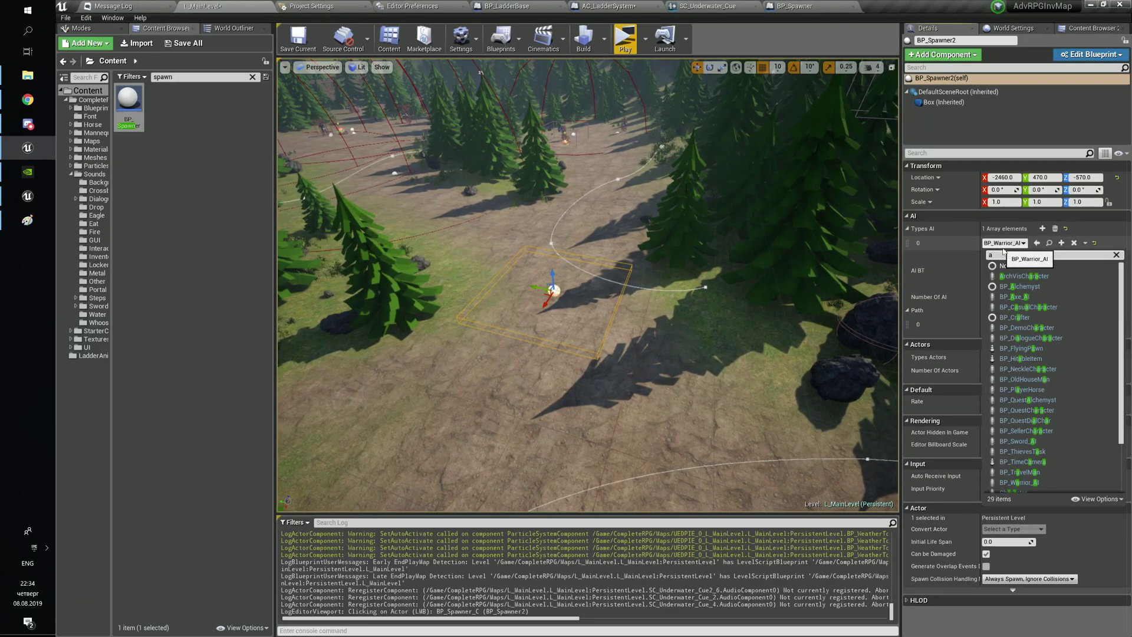
pyautogui.click(1015, 296)
# - Playtest the AI spawner by running along the dirt clearing toward the axe-wielding enemies
pyautogui.click(626, 40)
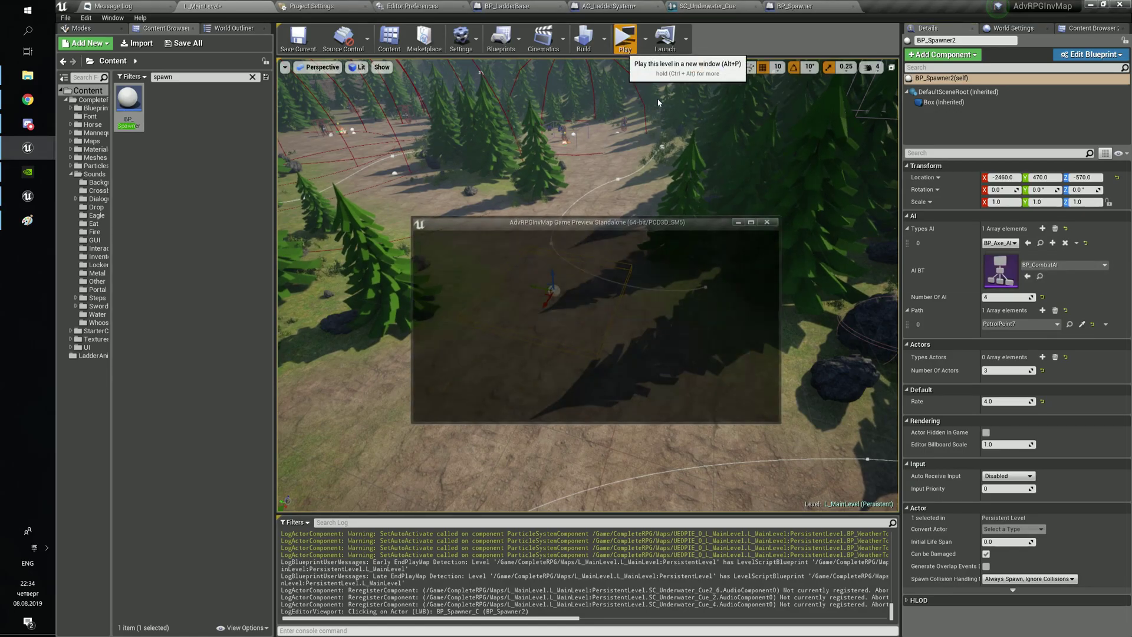
pyautogui.press('w')
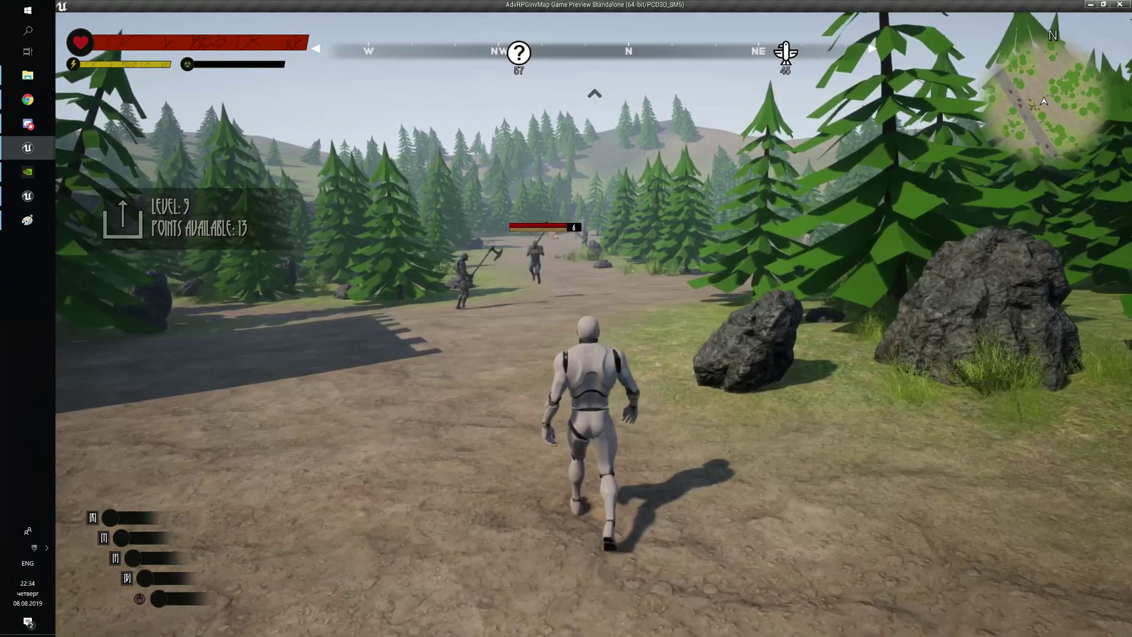
pyautogui.press('w')
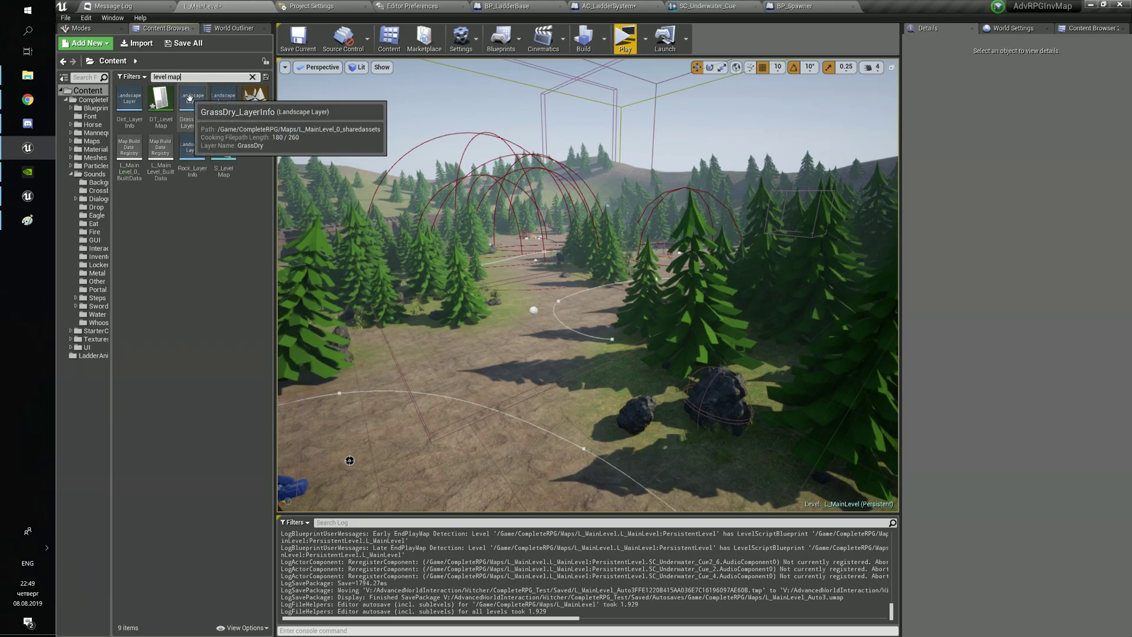
# - Open the DT_LevelMap data table and examine the MainLevel row's map name and texture choices
pyautogui.doubleClick(164, 131)
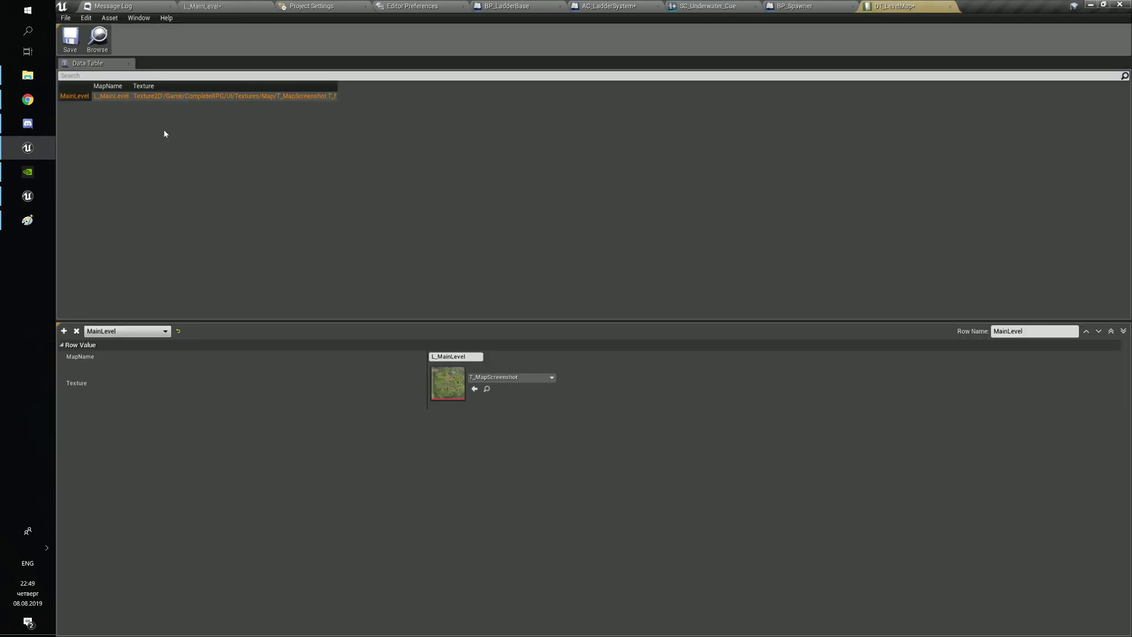
pyautogui.click(250, 235)
pyautogui.click(177, 96)
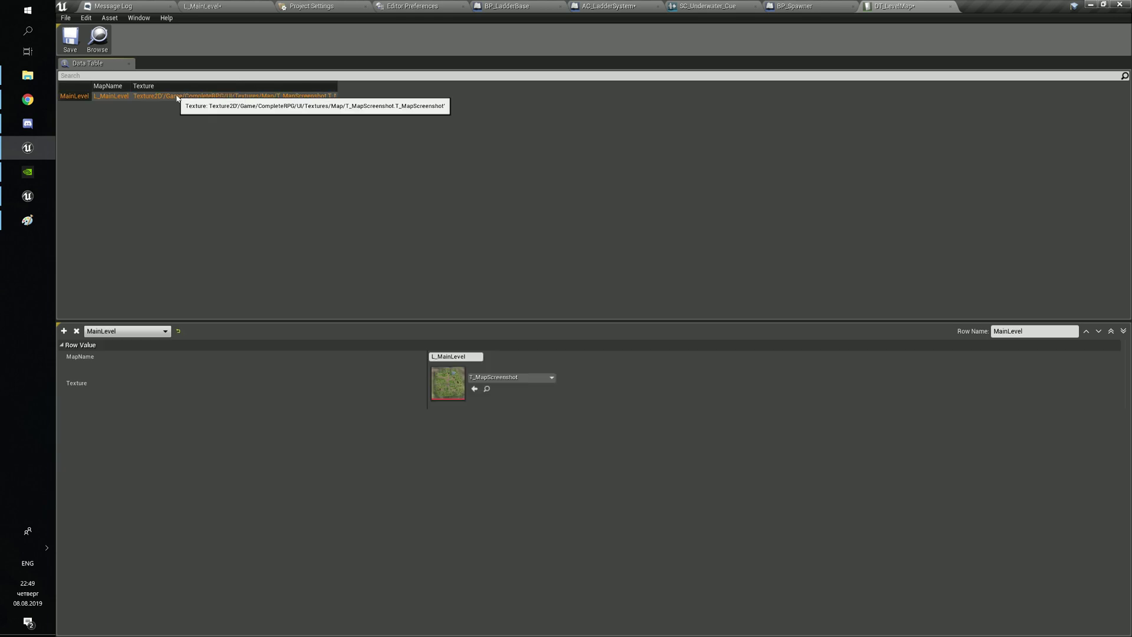
pyautogui.click(511, 378)
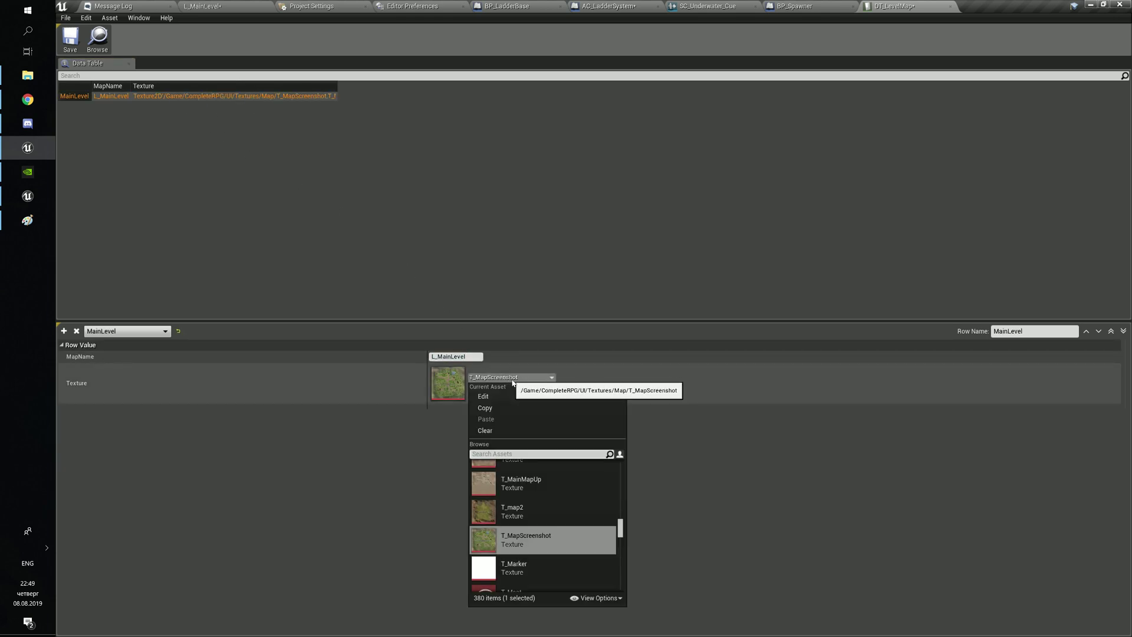
pyautogui.click(412, 226)
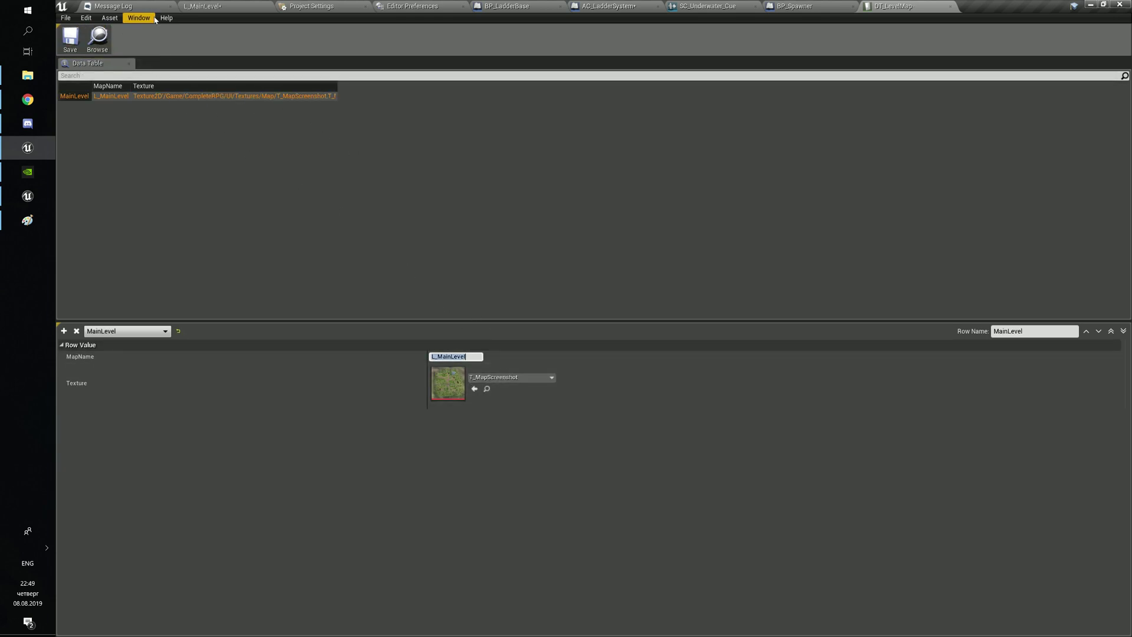
# - Return to the L_MainLevel editor and search the project content for assets starting with RT_
pyautogui.click(208, 9)
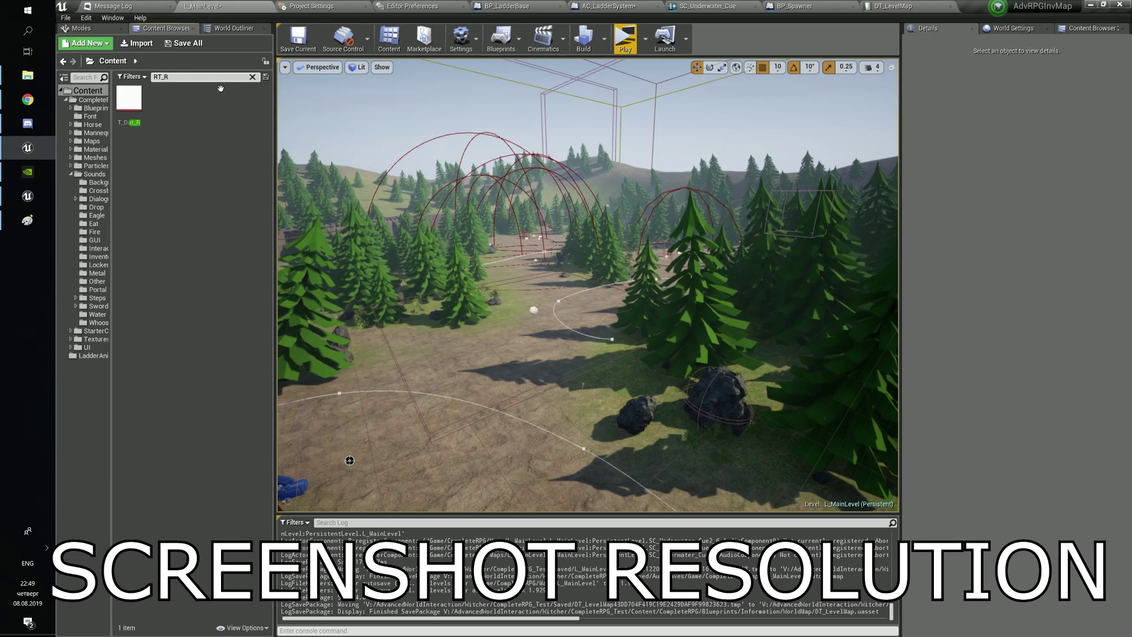
pyautogui.press('BackSpace')
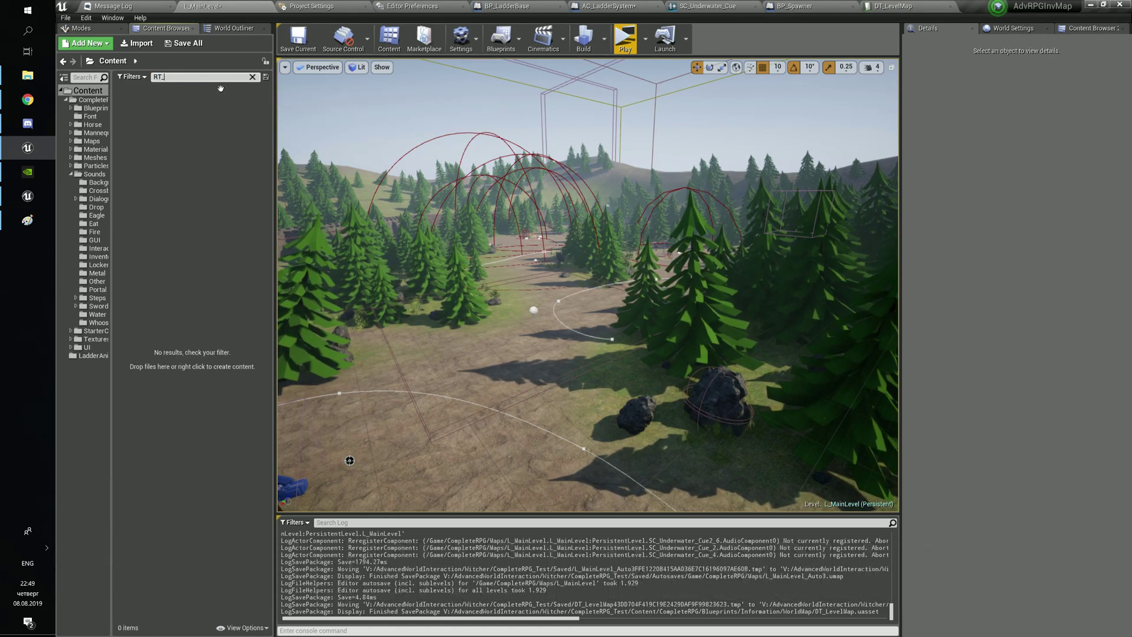